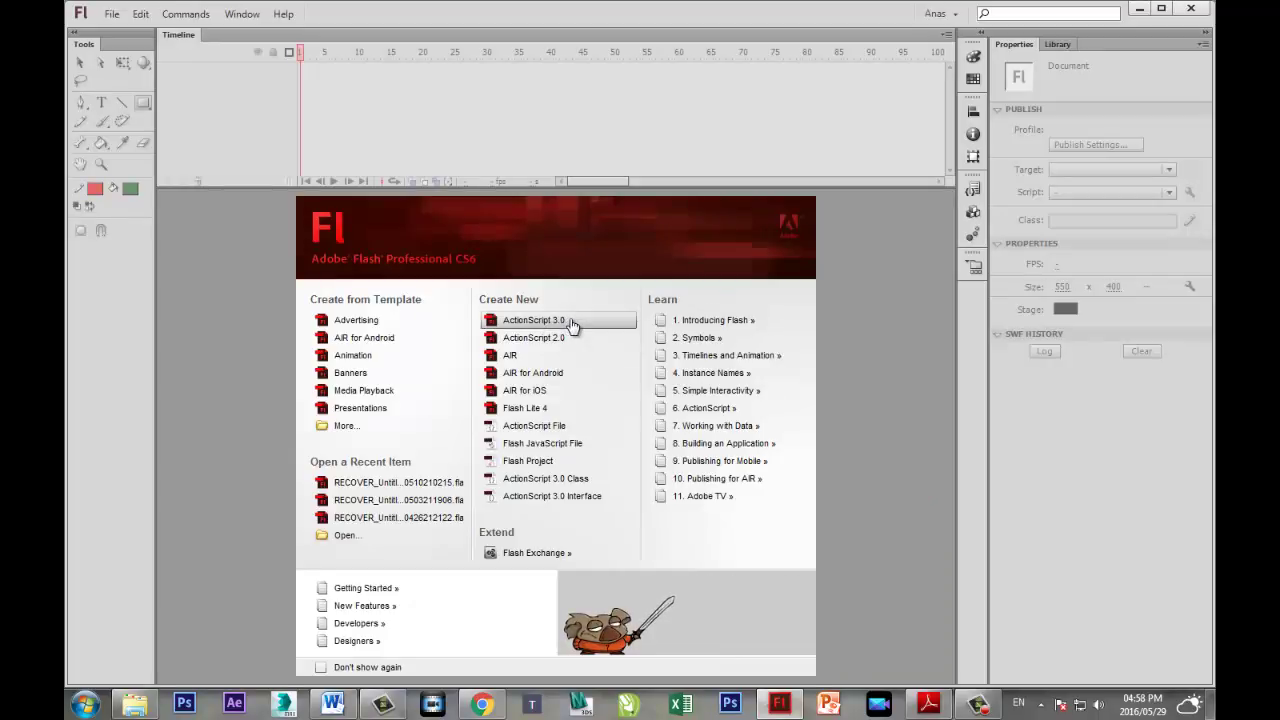
Create a new ActionScript 3.0 document.
left_click(573, 325)
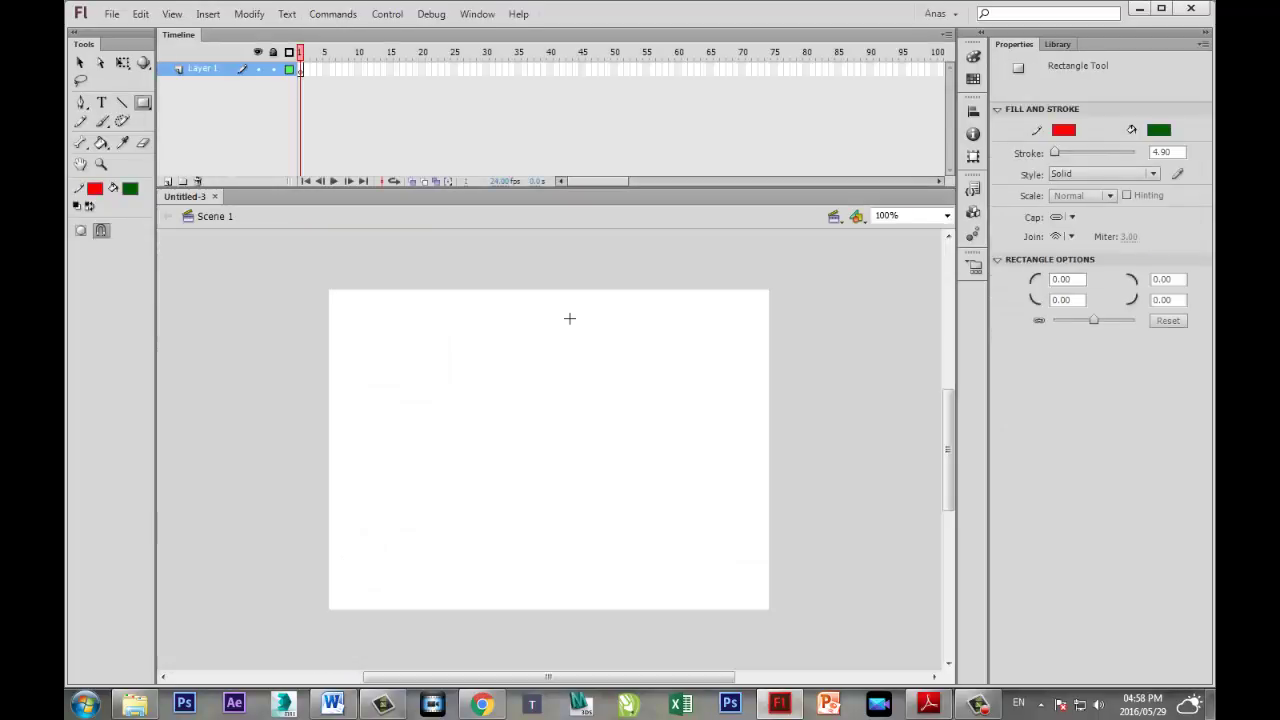
left_click(946, 216)
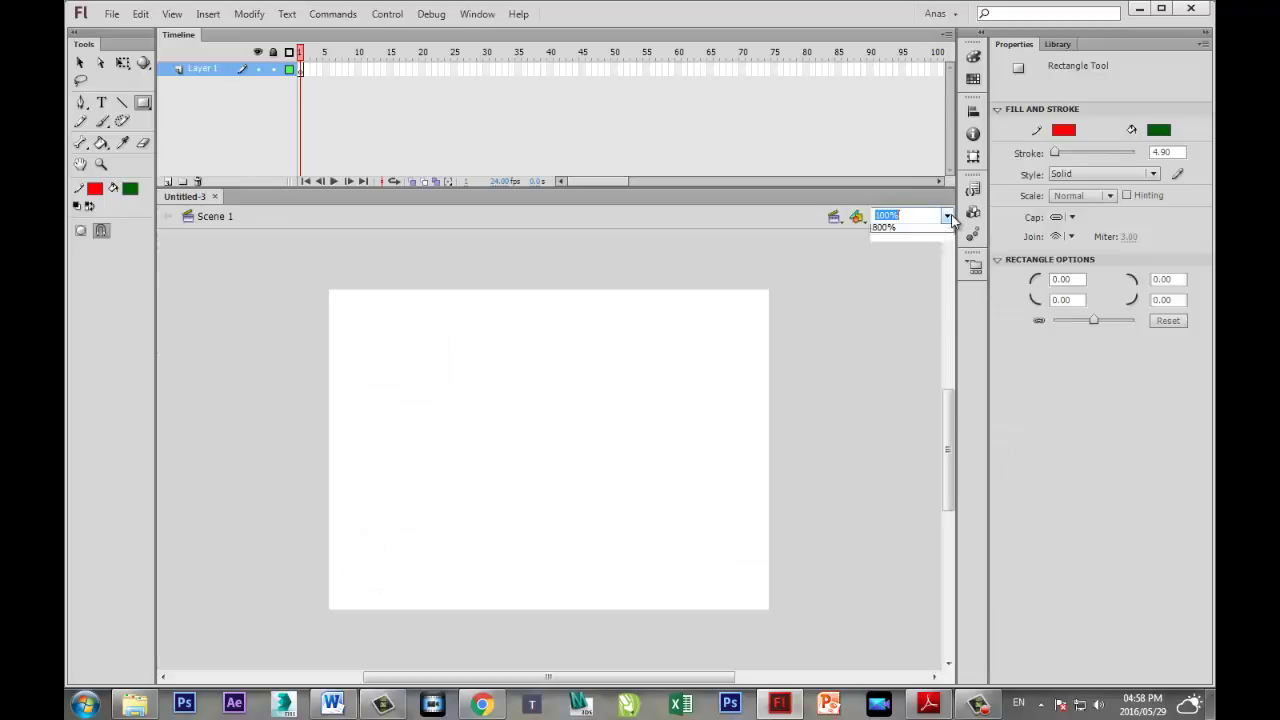
left_click(898, 231)
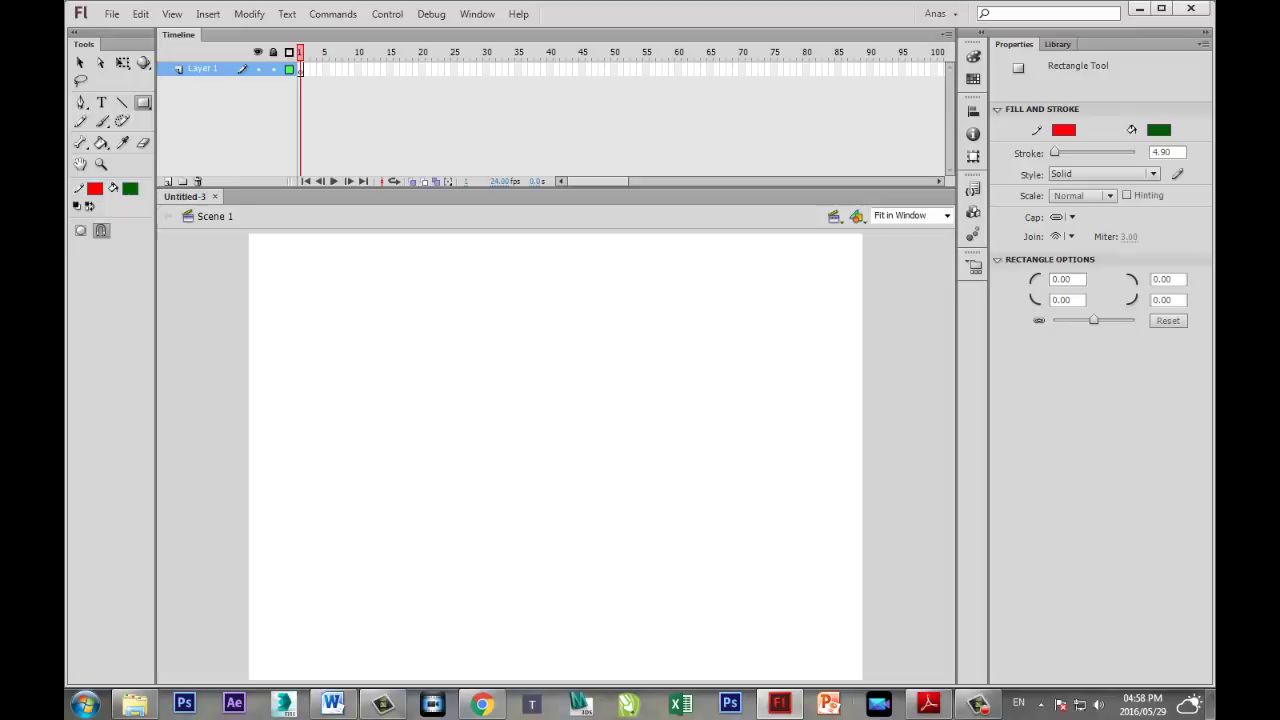
Check the mask instructions in the Adobe Reader PDF and rename Layer 1 in Flash as Pic.
left_click(928, 704)
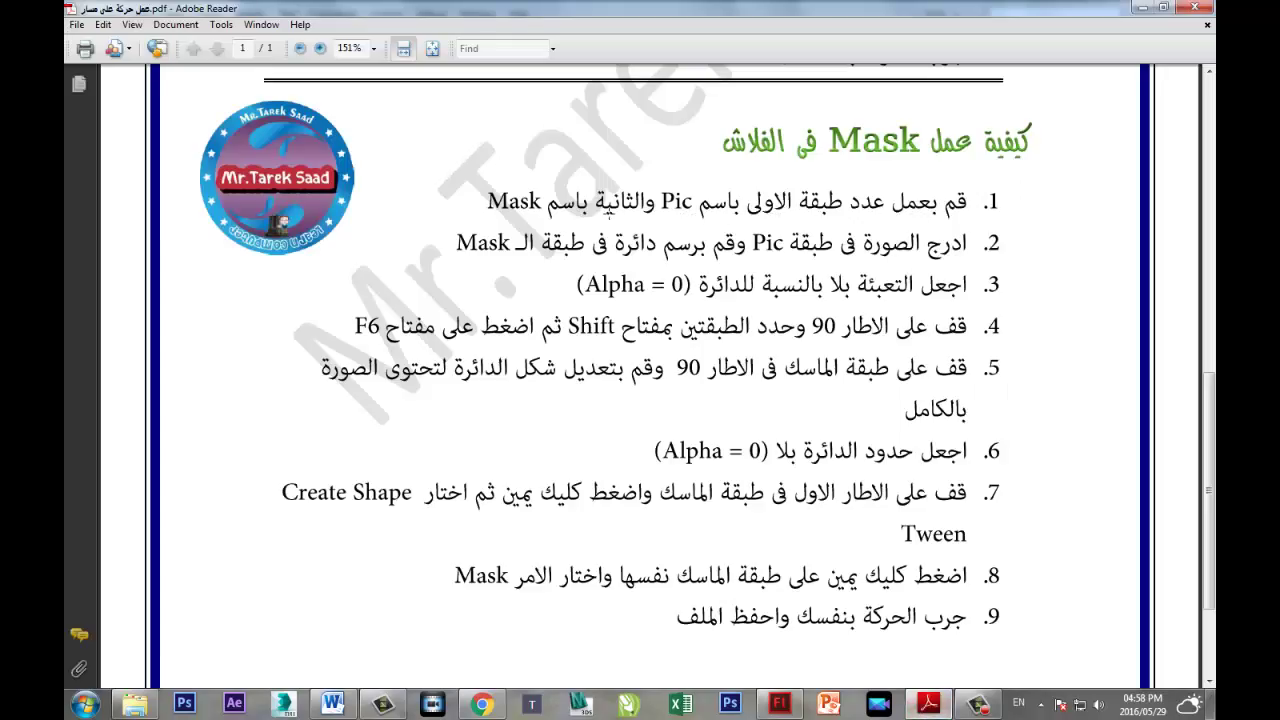
left_click(788, 706)
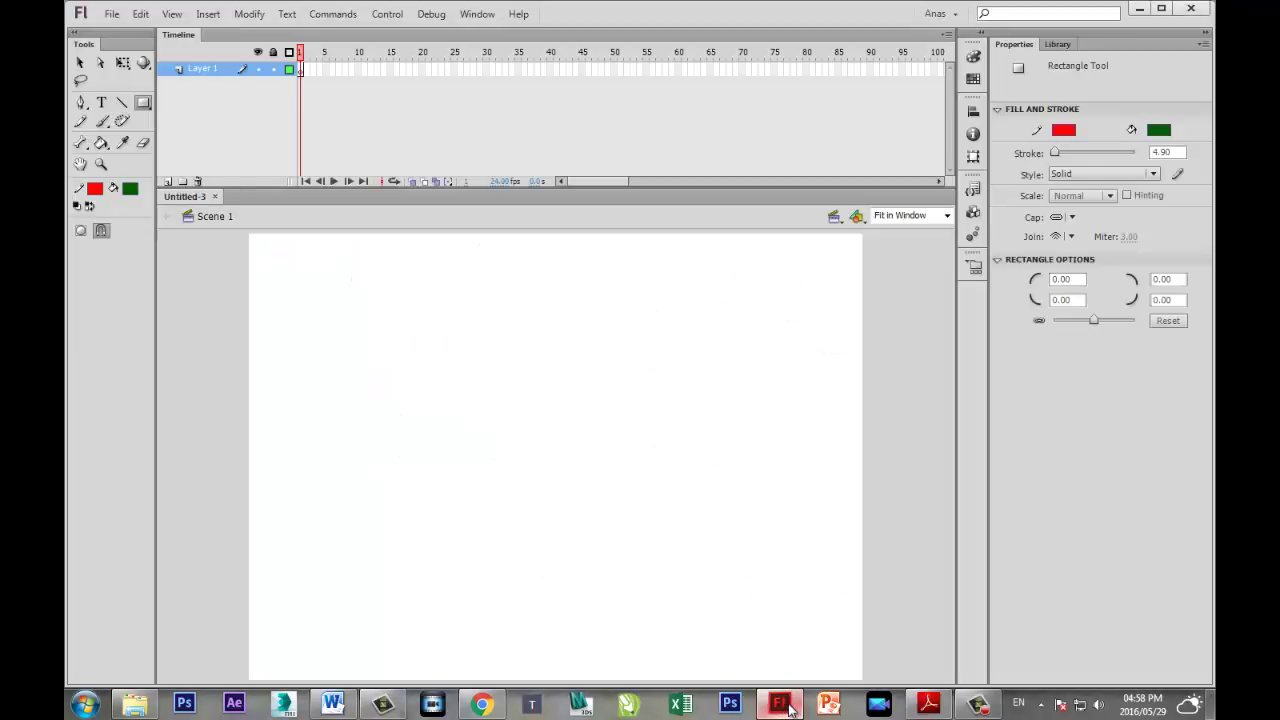
left_click(197, 69)
double_click(198, 69)
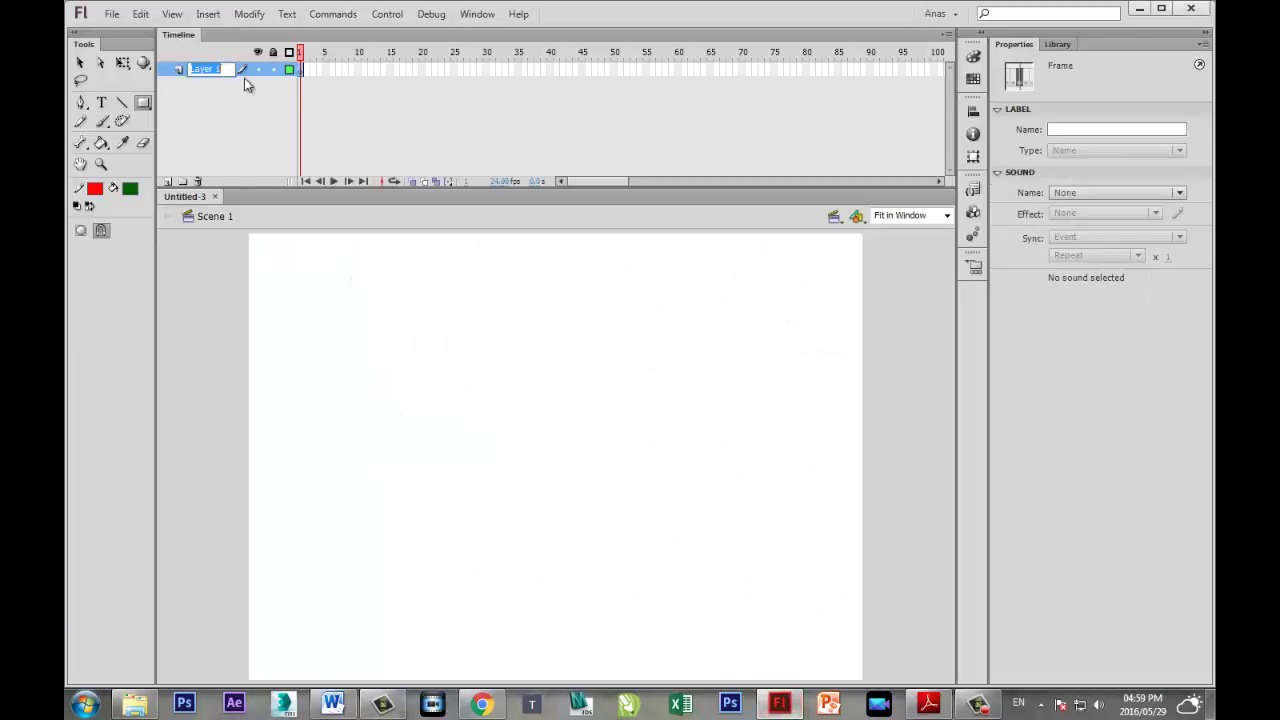
type("Pic")
left_click(231, 140)
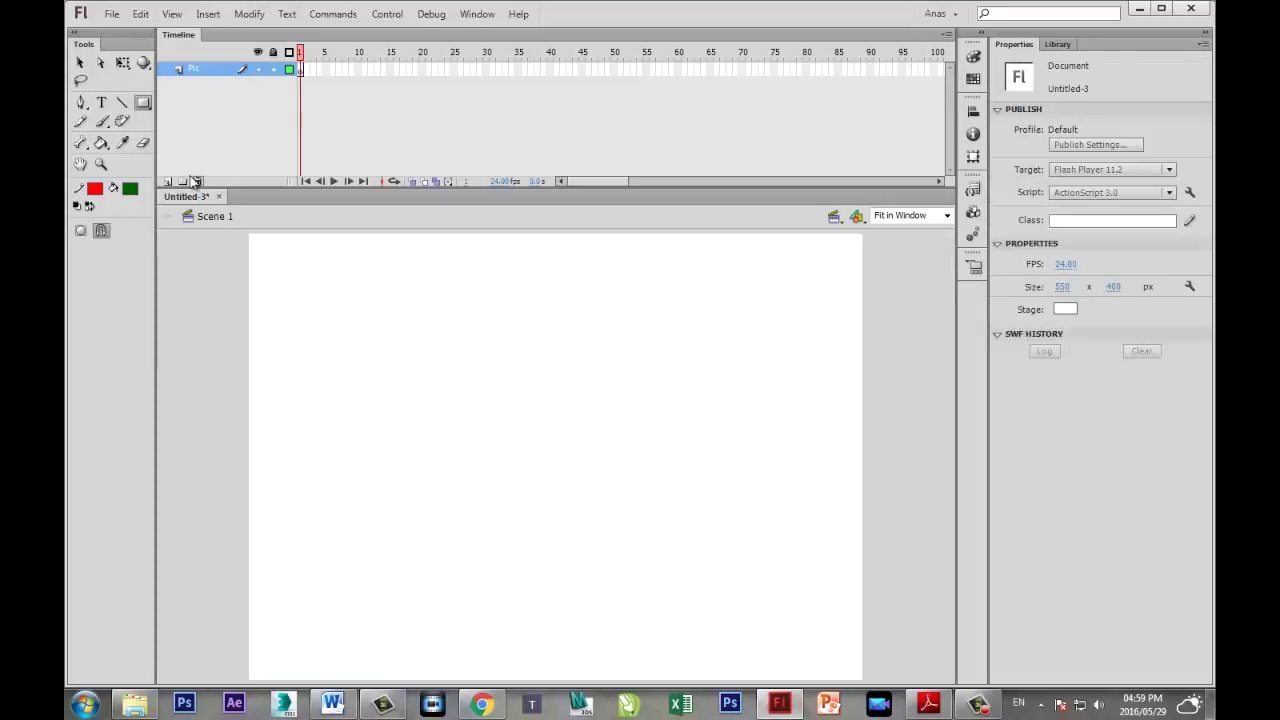
Add a new layer above Pic and name it Mask.
left_click(168, 182)
double_click(205, 69)
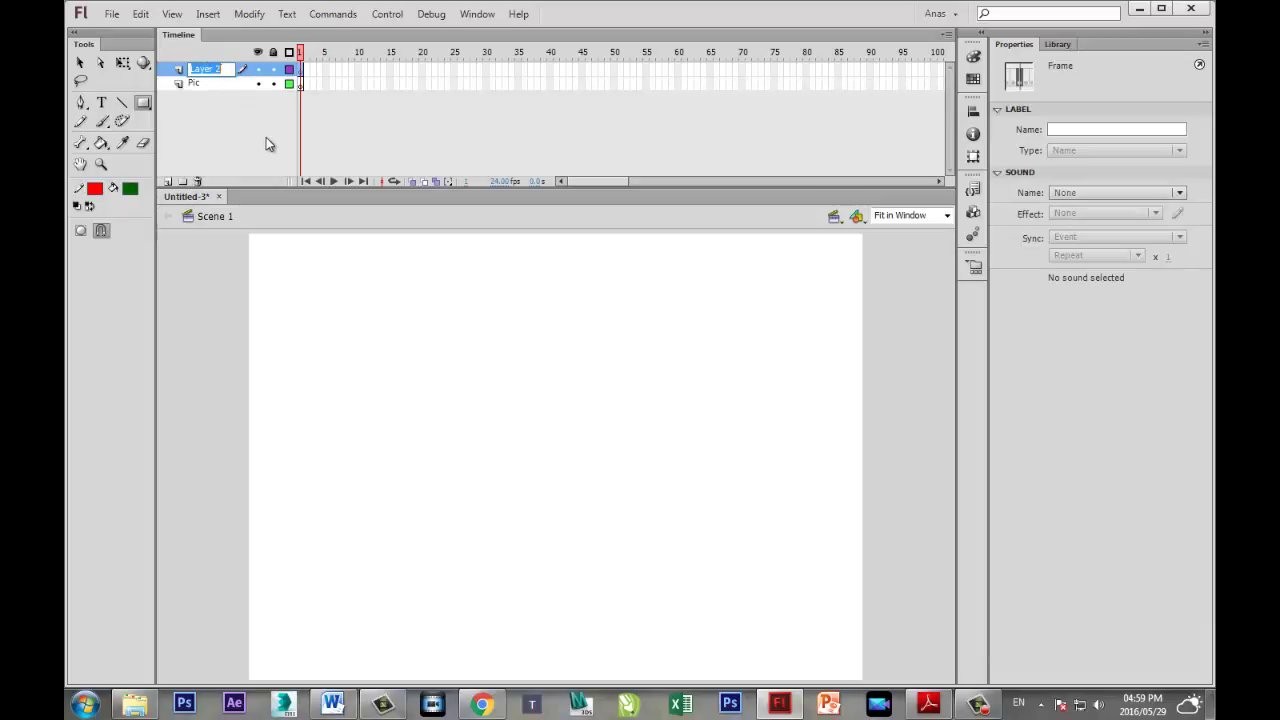
type("Mask")
left_click(266, 144)
Check the PDF instructions and import the Pet animals image from the Ex > PNG folder into frame 1 of the Pic layer.
left_click(926, 705)
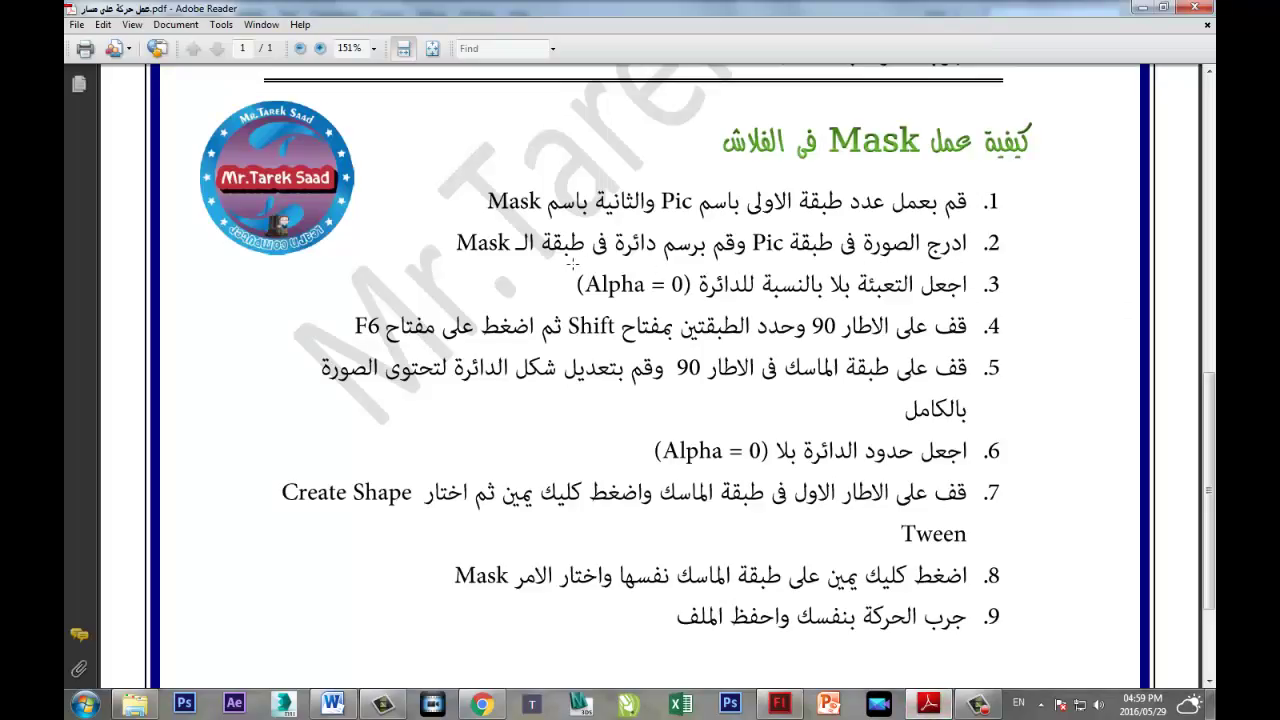
left_click(928, 705)
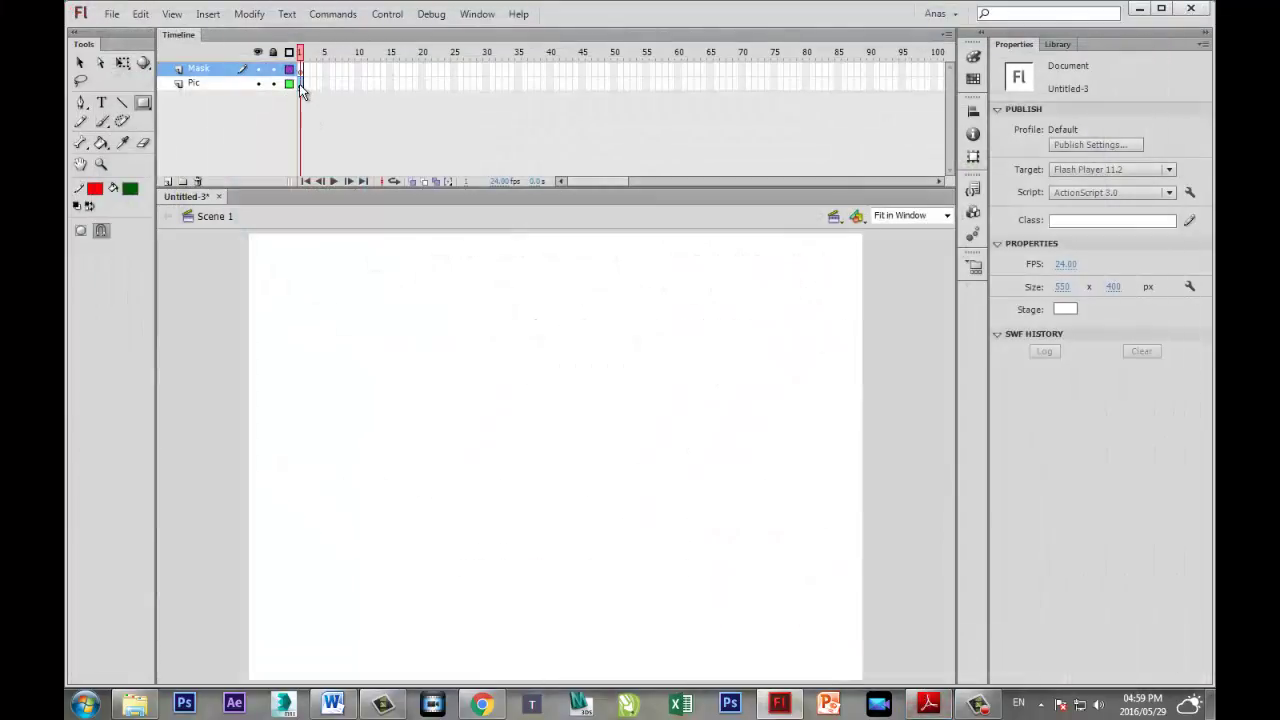
left_click(300, 84)
left_click(111, 14)
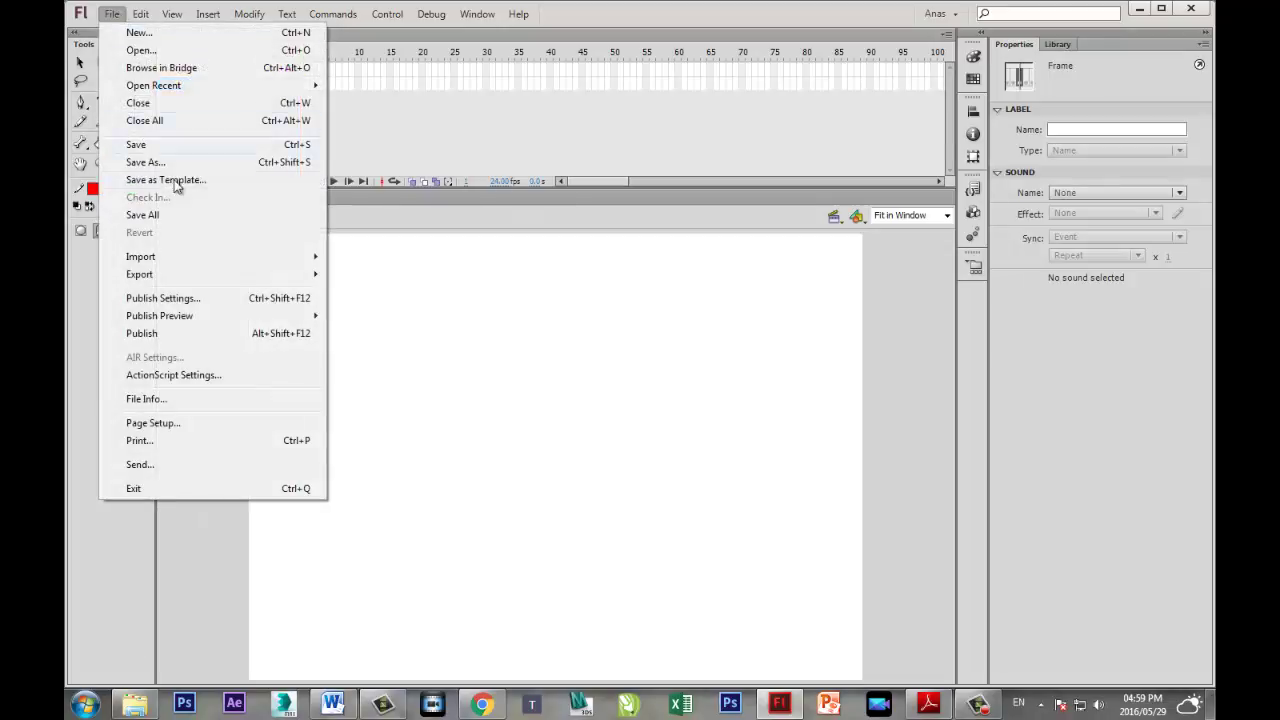
mouse_move(280, 257)
left_click(354, 261)
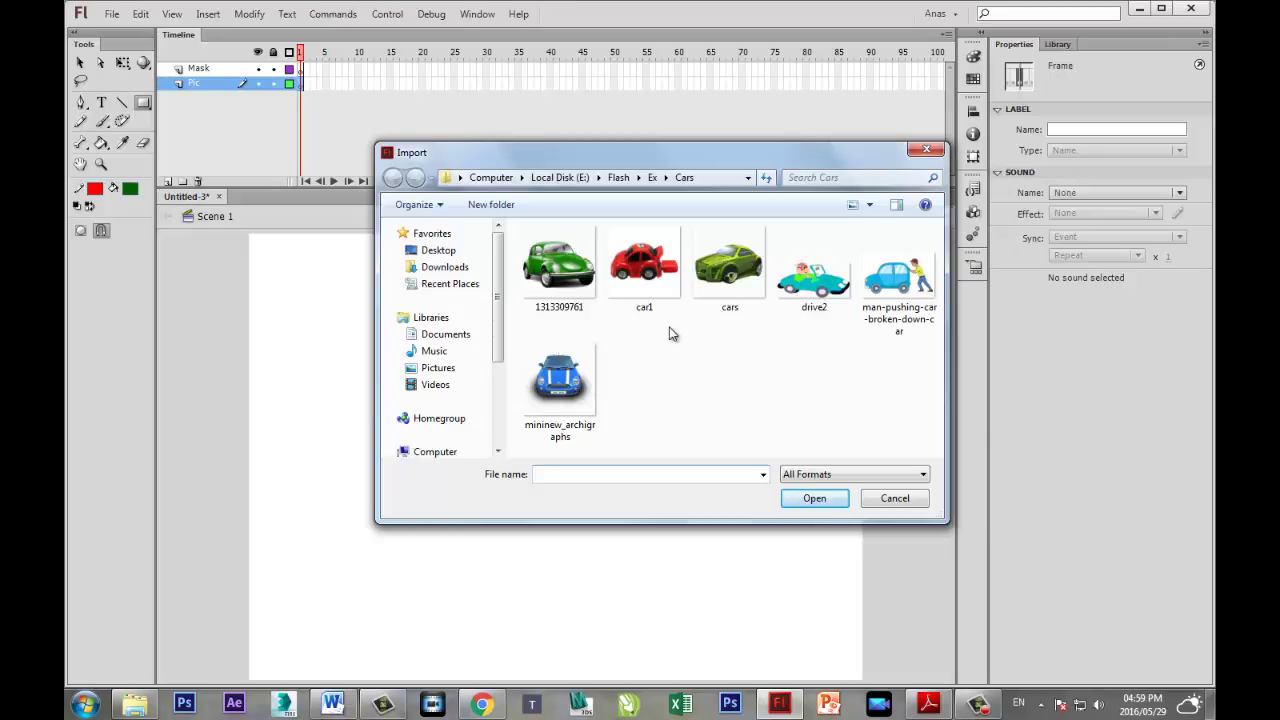
left_click(651, 178)
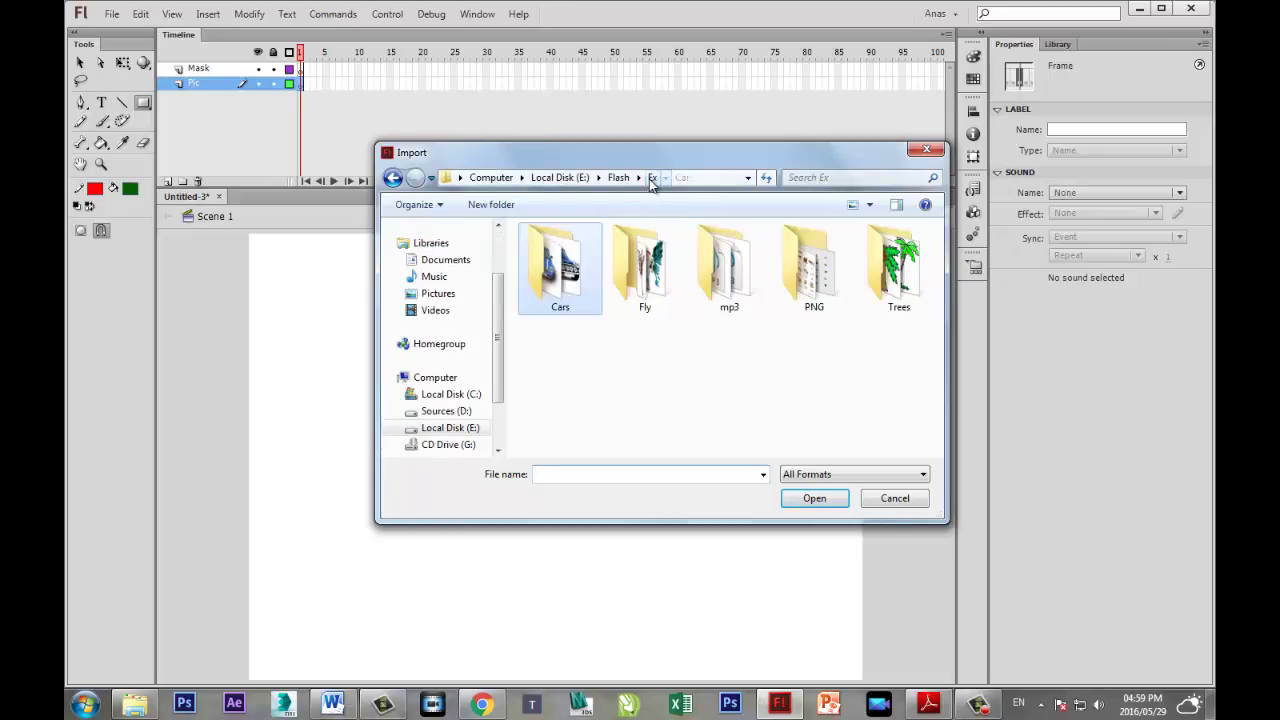
double_click(822, 290)
left_click_drag(936, 268, 935, 380)
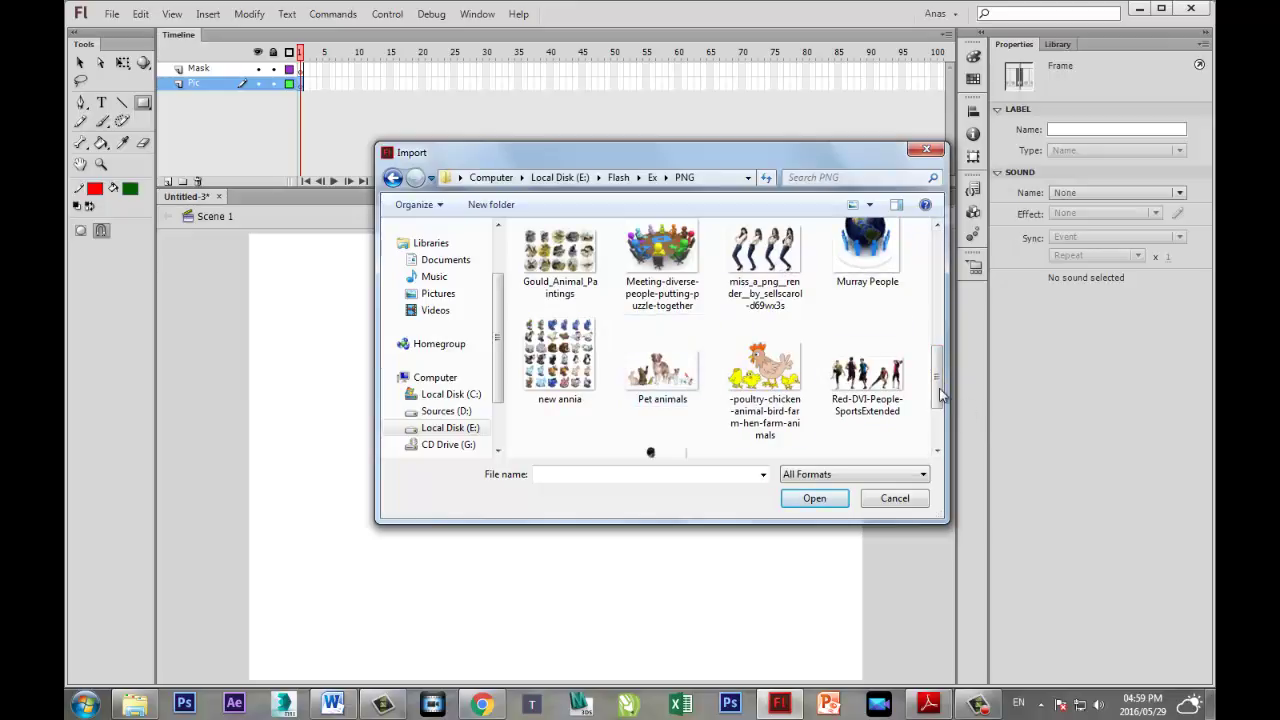
mouse_move(941, 390)
left_mouse_down()
mouse_move(942, 425)
mouse_move(941, 392)
left_mouse_up()
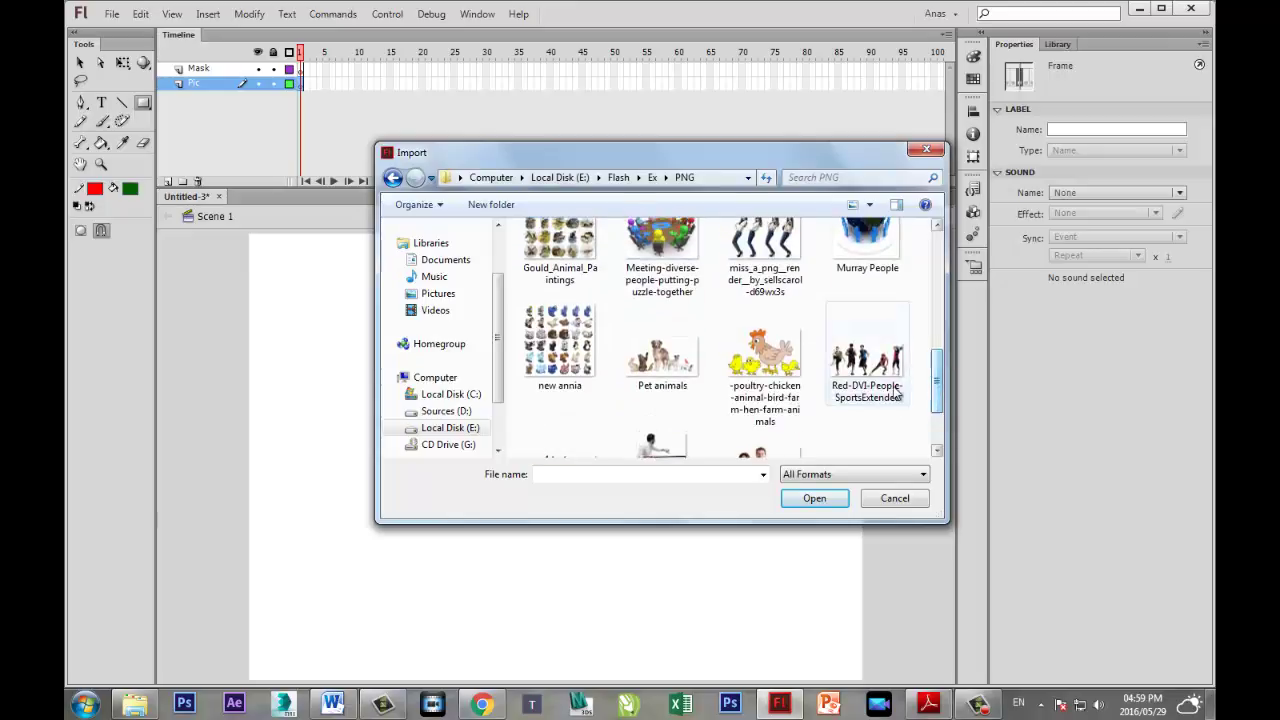
scroll(718, 400, "up", 1)
left_click(662, 400)
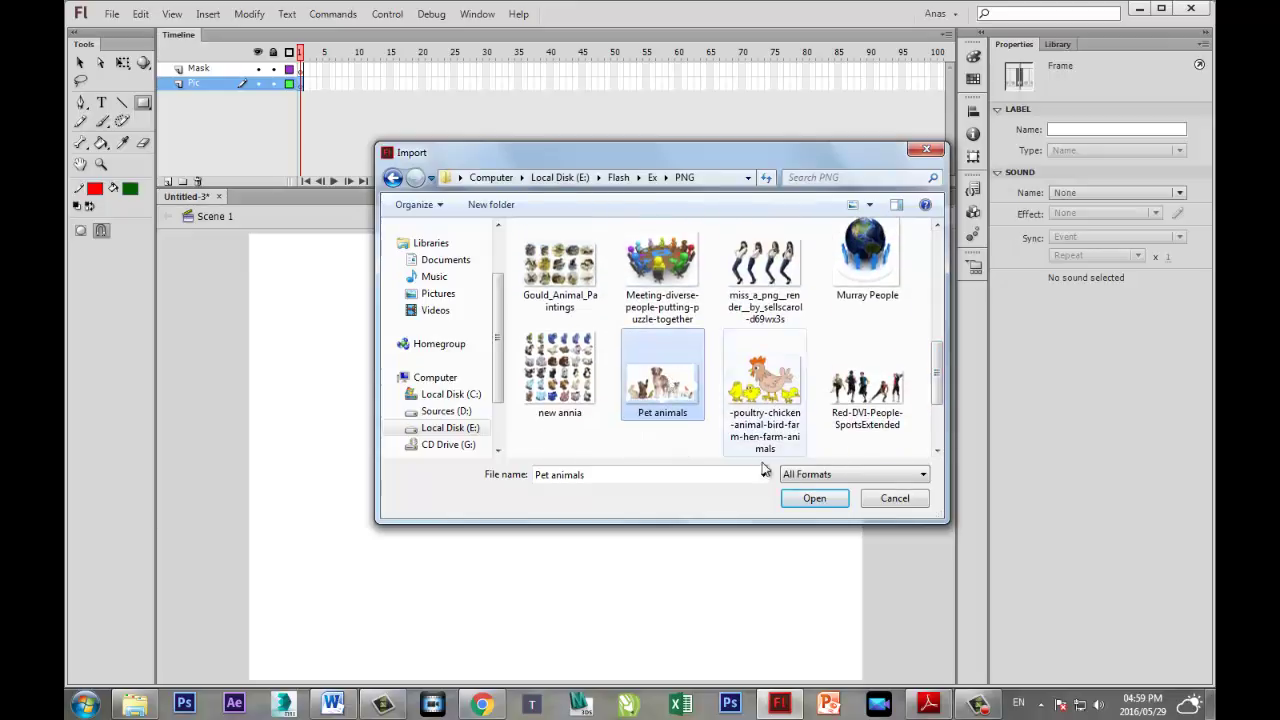
left_click(814, 498)
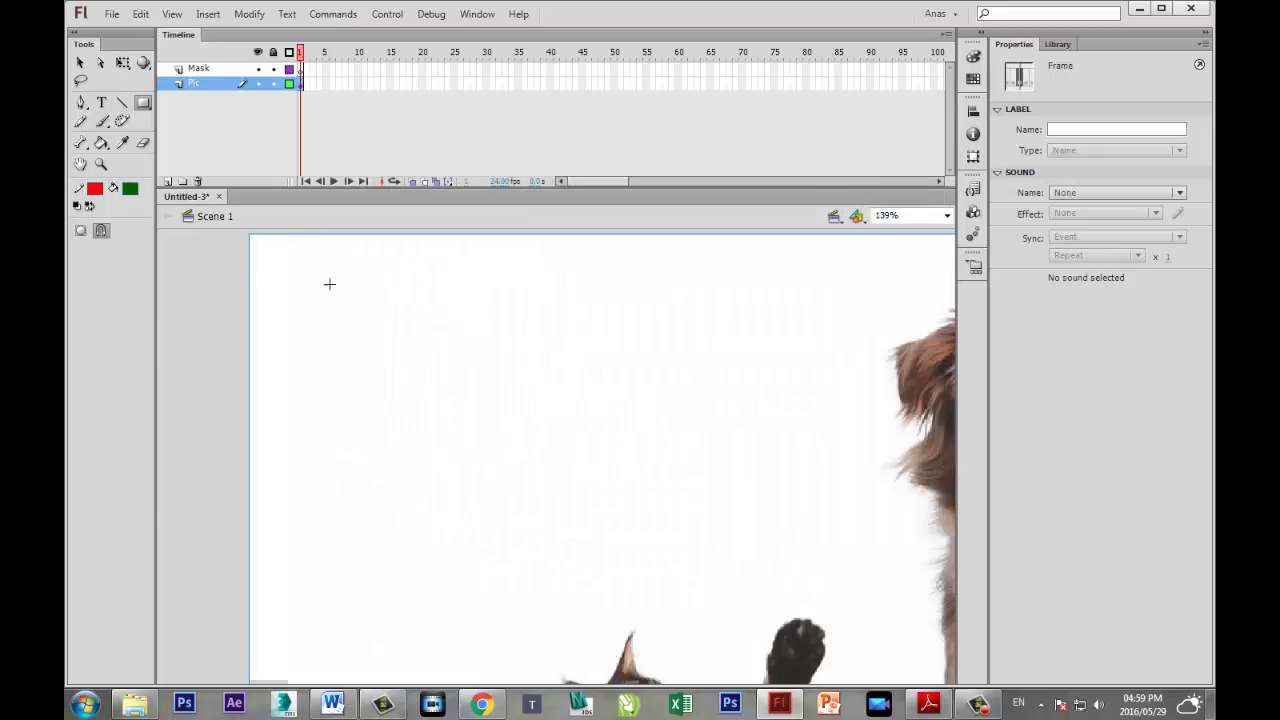
Scale the pet animals picture down to about 509 x 303 px and place it in the lower part of the stage.
left_click(122, 62)
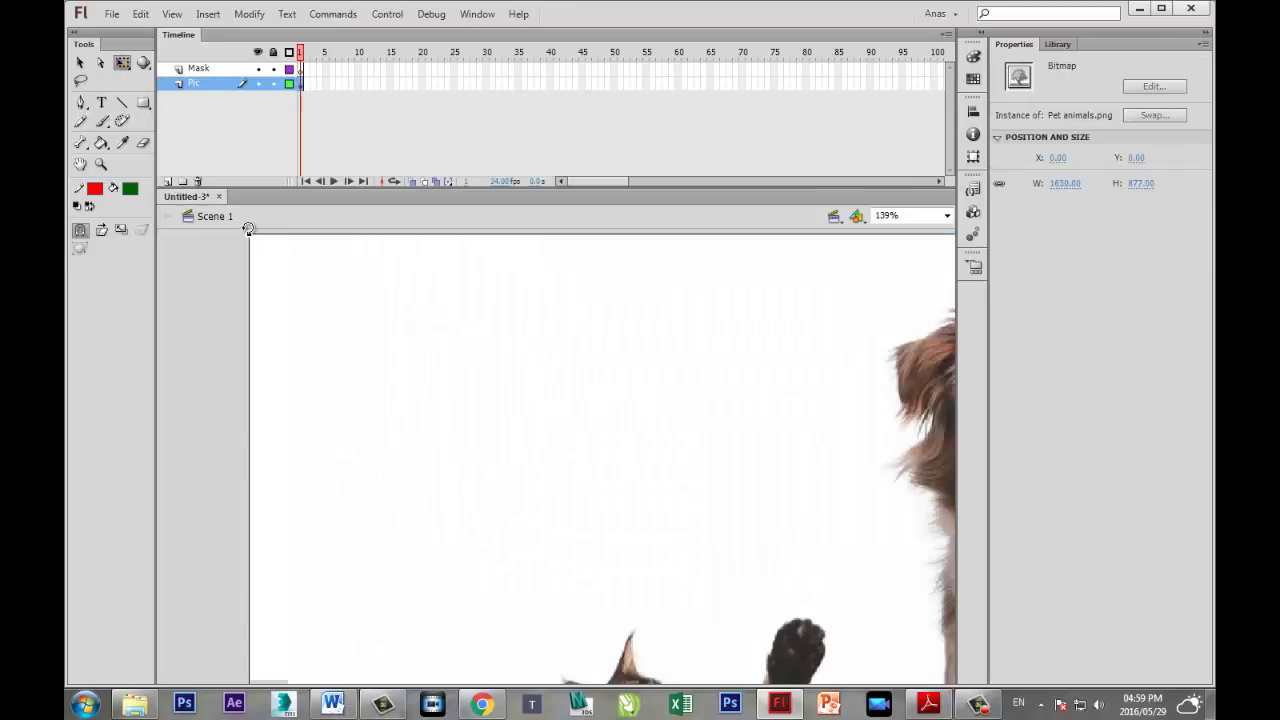
left_click_drag(248, 228, 323, 289)
left_click_drag(502, 422, 444, 464)
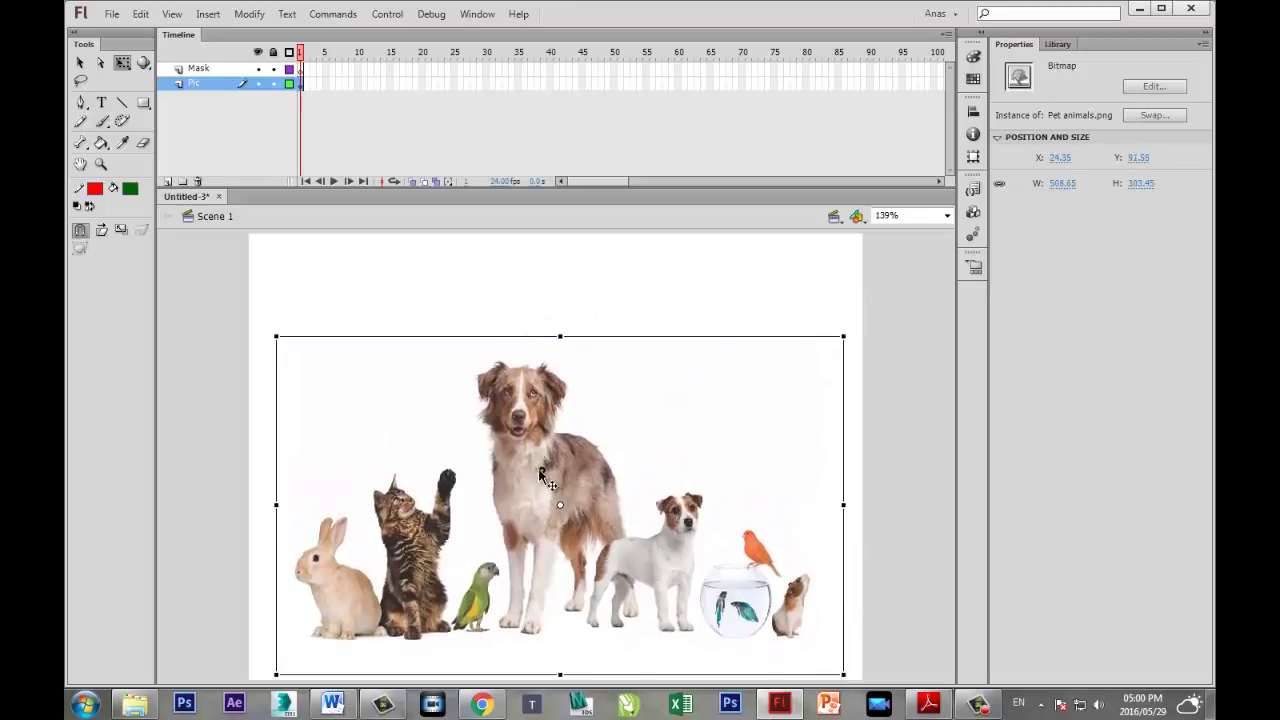
left_click_drag(541, 478, 529, 483)
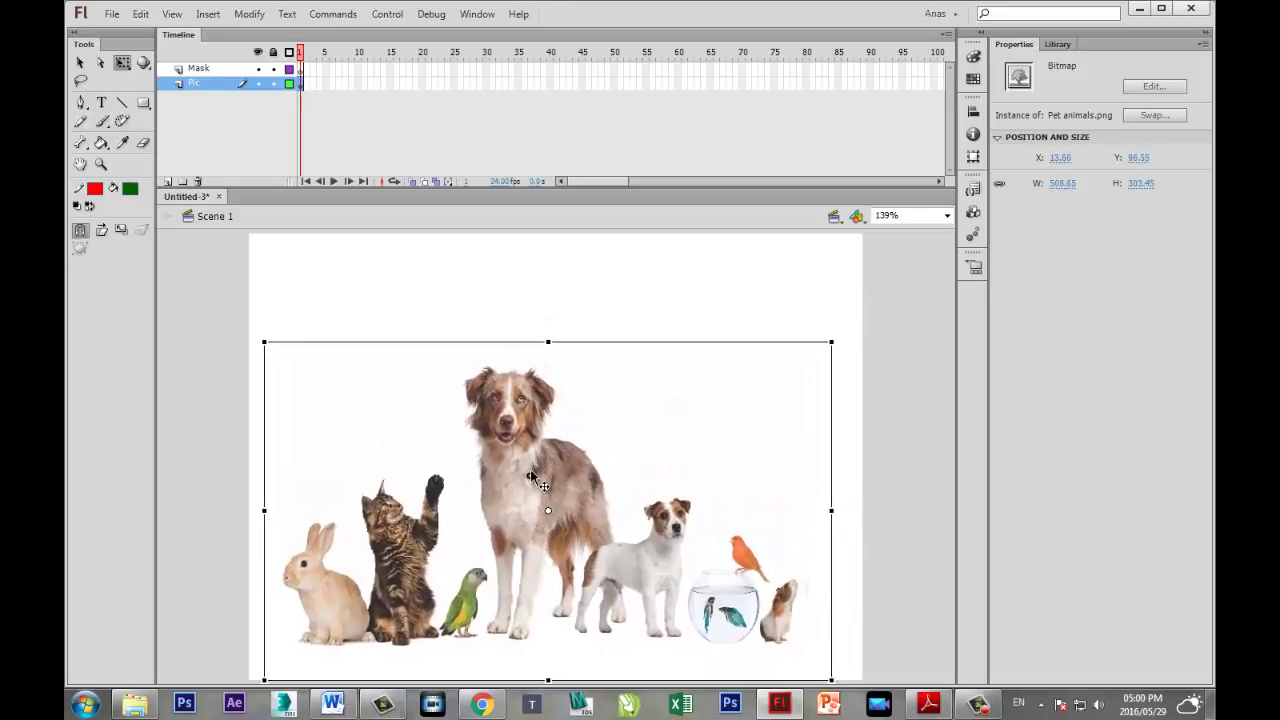
left_click(263, 307)
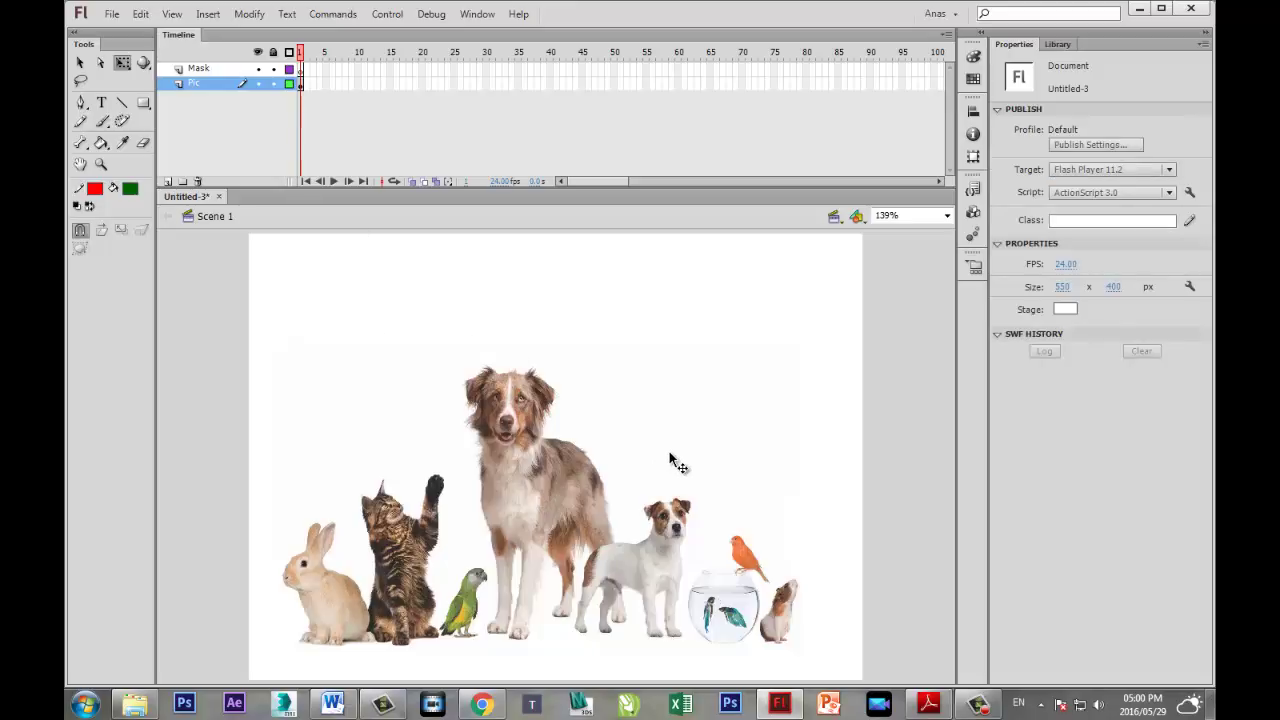
Check the PDF instructions and draw a flat oval about 549 x 24 px along the stage's lower edge in frame 1 of the Mask layer.
left_click(928, 704)
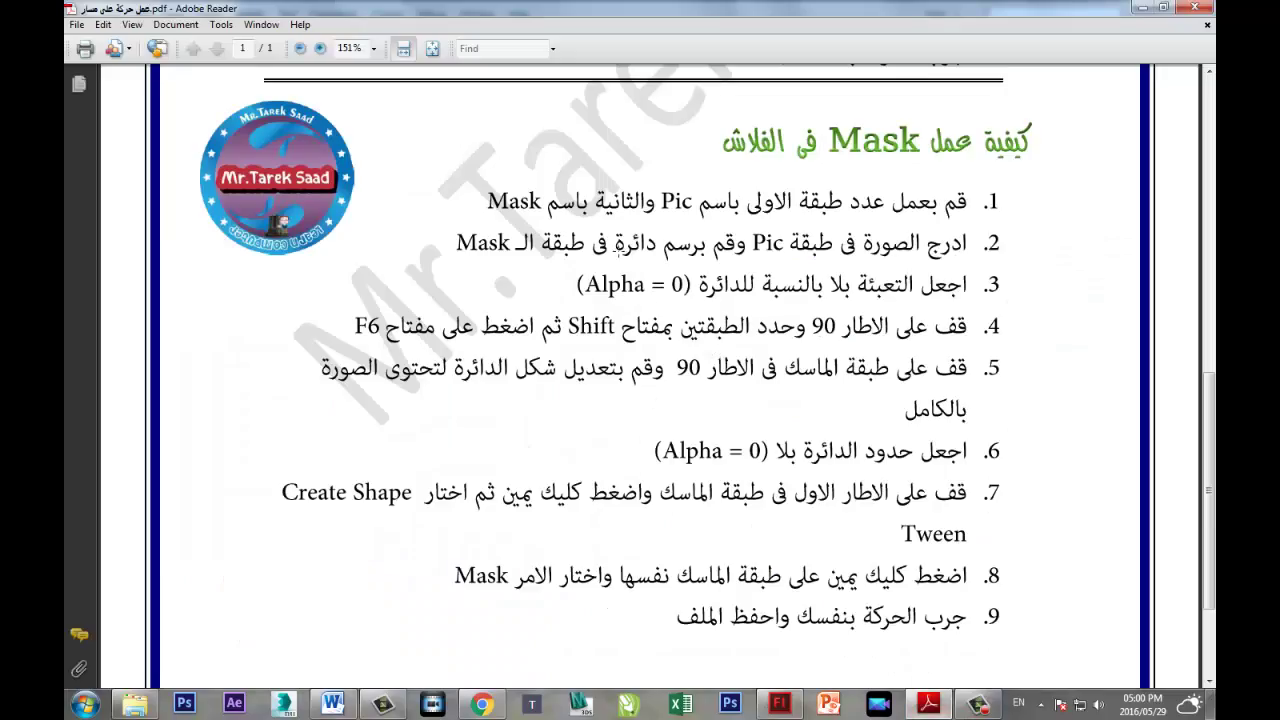
left_click(928, 704)
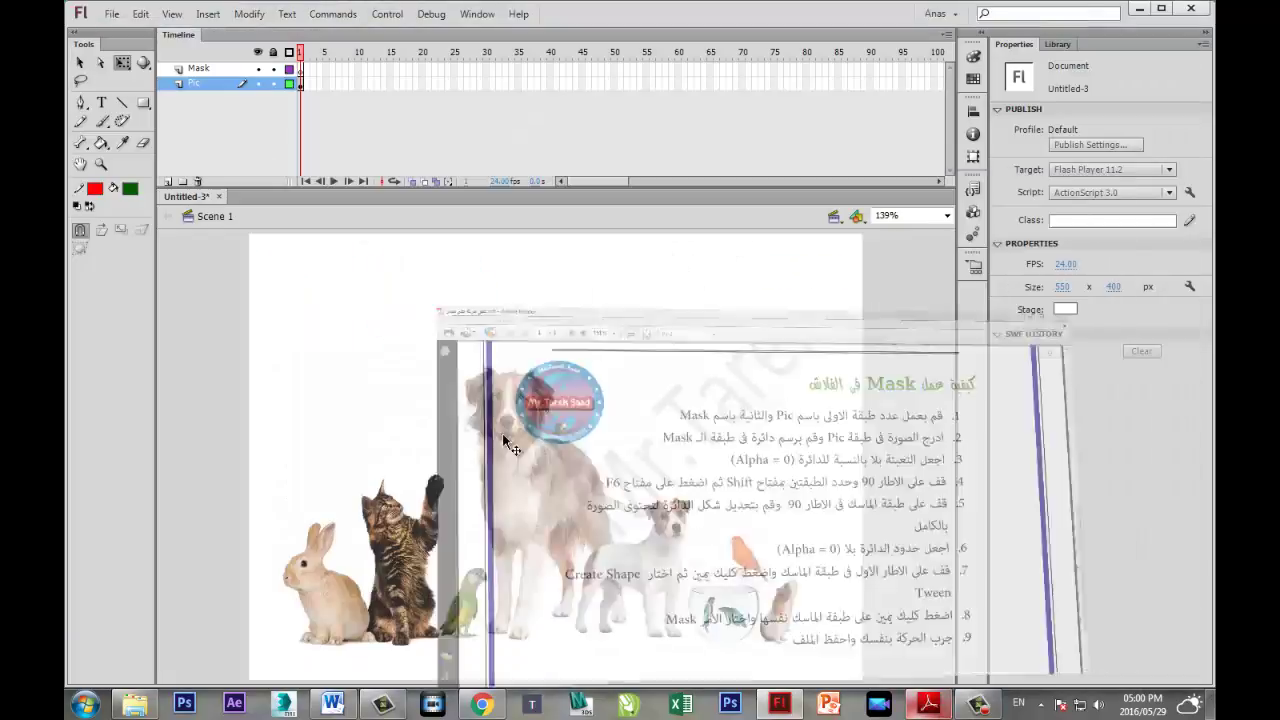
left_click(301, 70)
left_click_drag(143, 102, 182, 120)
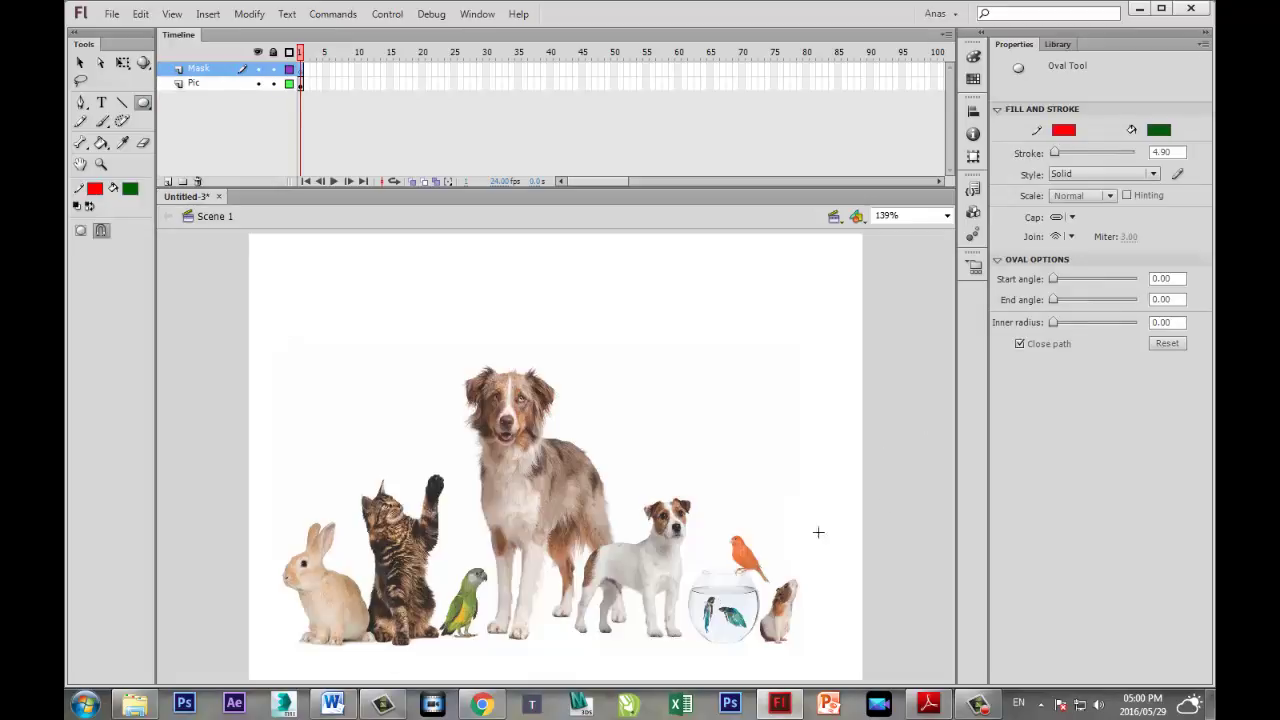
left_click(947, 216)
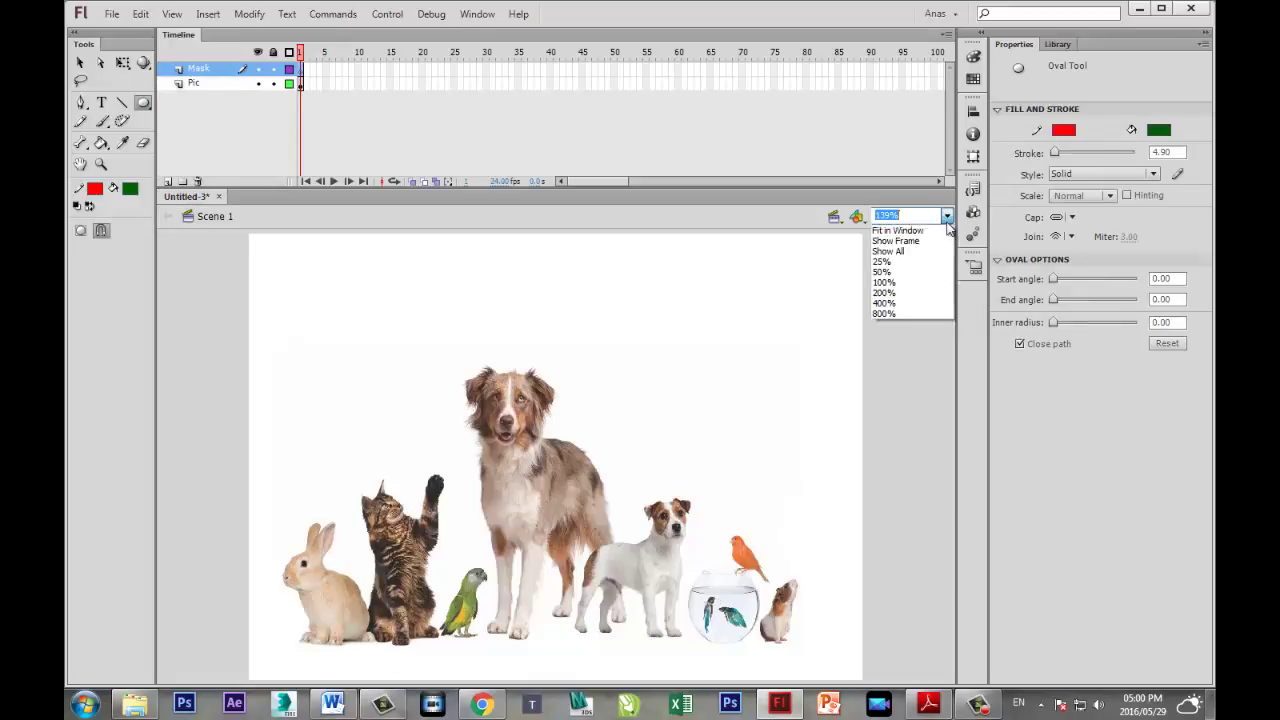
left_click(908, 271)
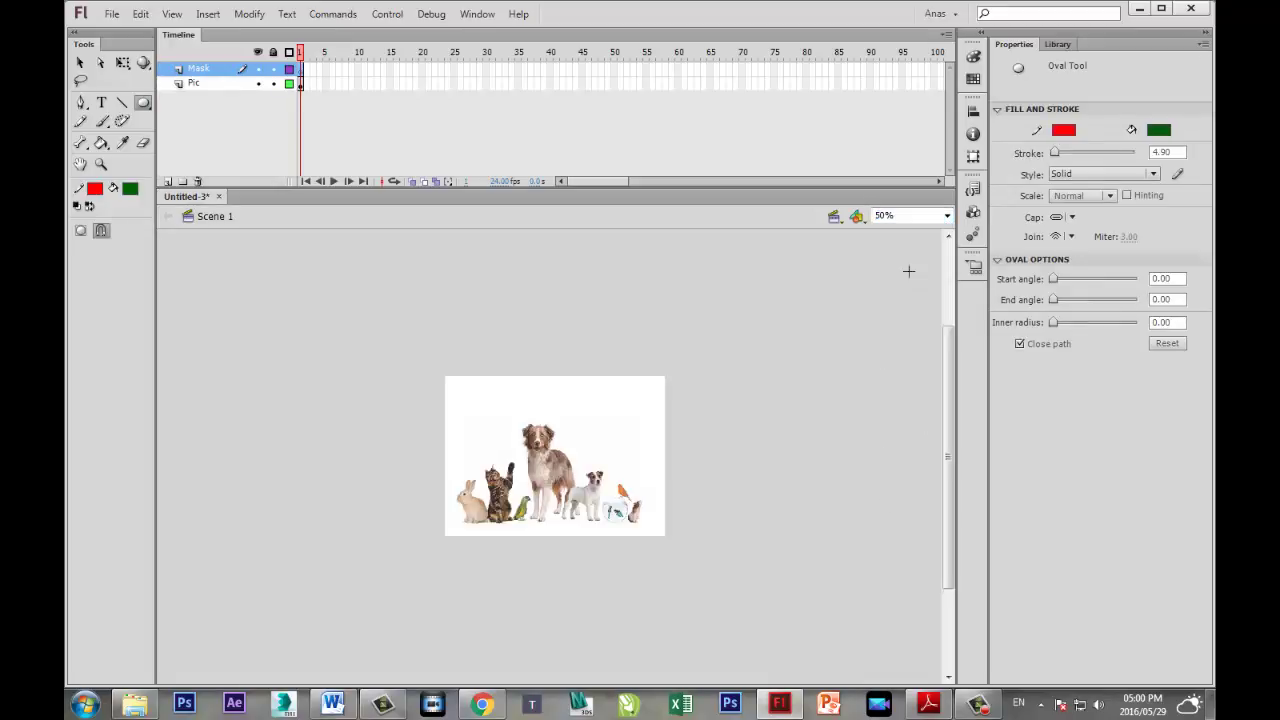
left_click(946, 217)
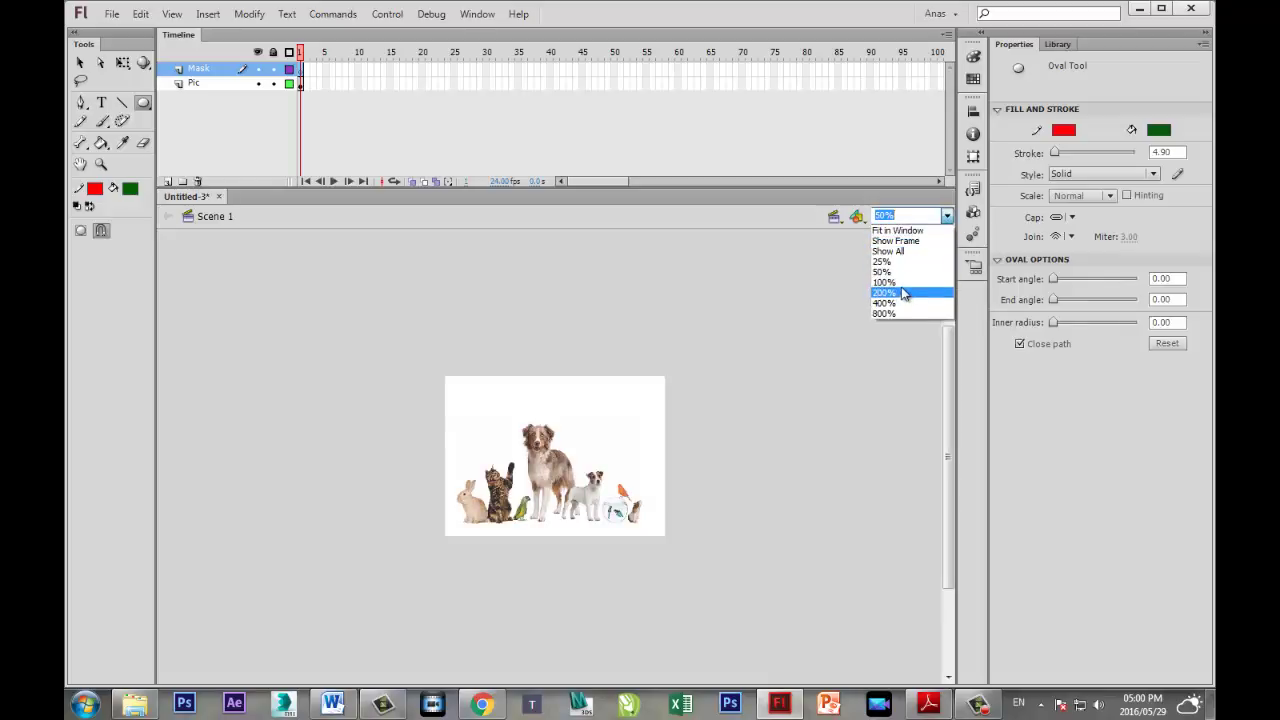
left_click(901, 286)
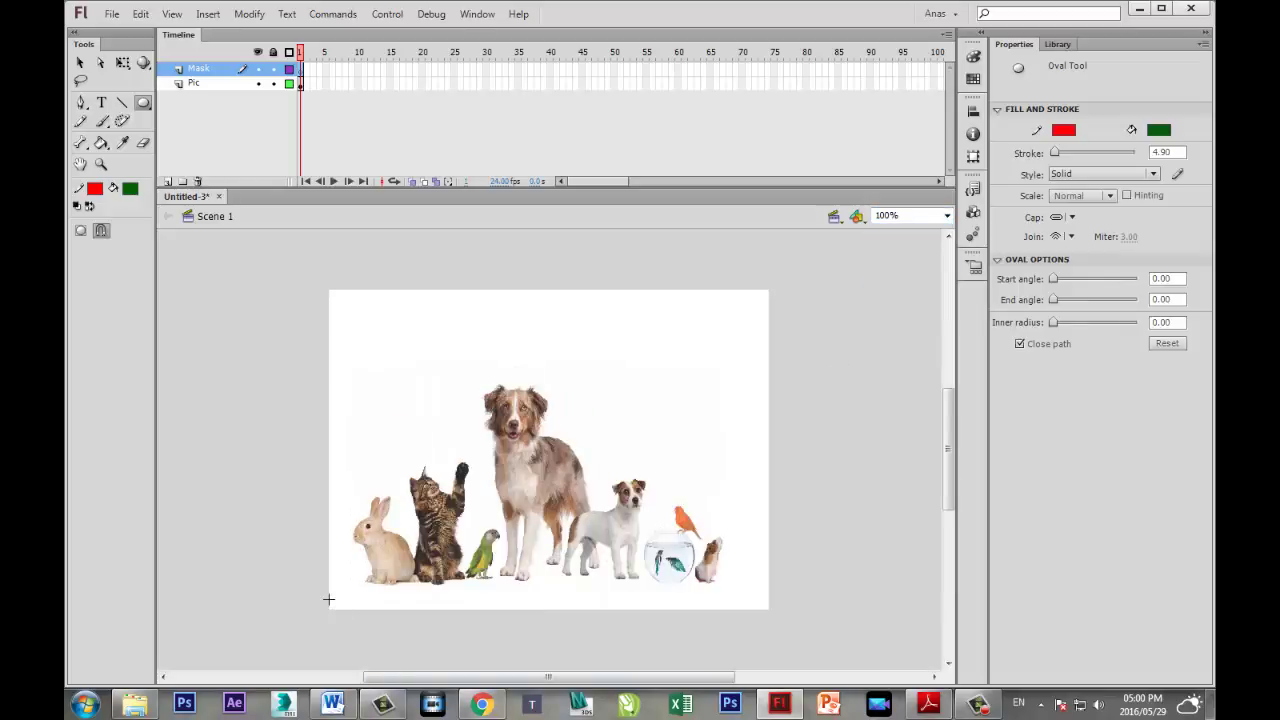
left_click_drag(328, 599, 768, 617)
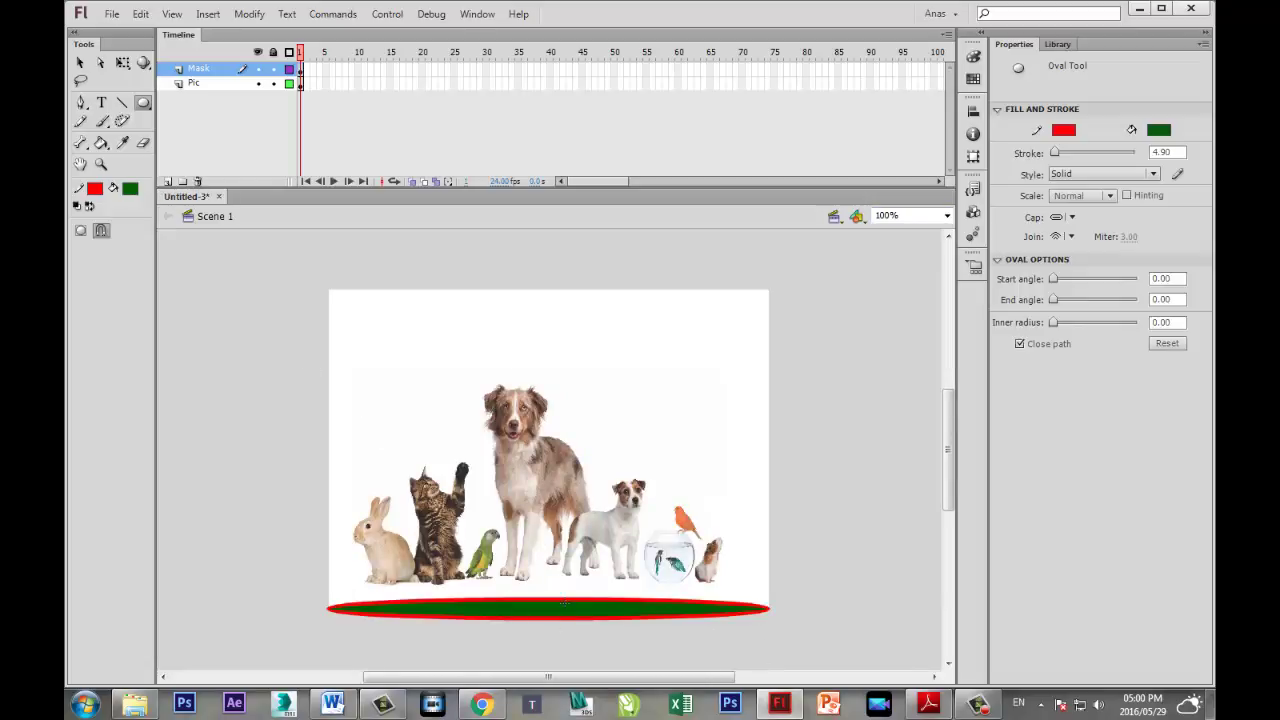
Check the PDF instructions and set the alpha of the oval's green fill to 0%.
left_click(928, 703)
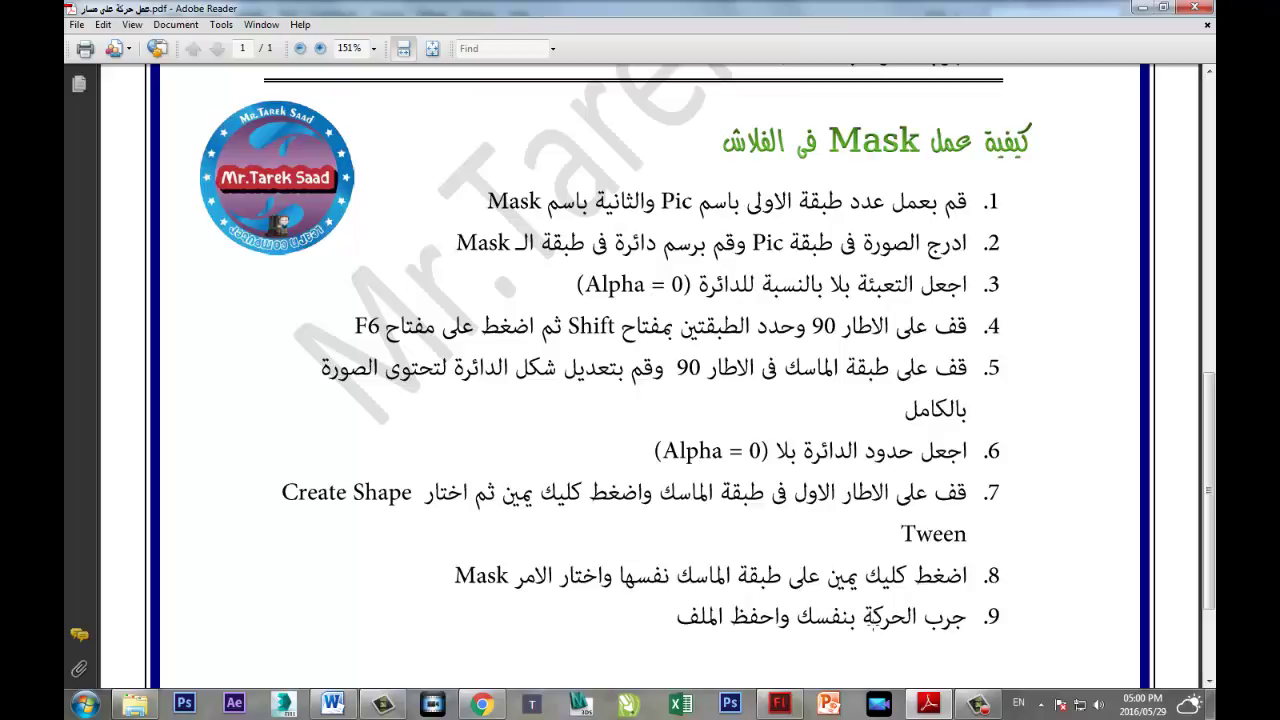
left_click(928, 703)
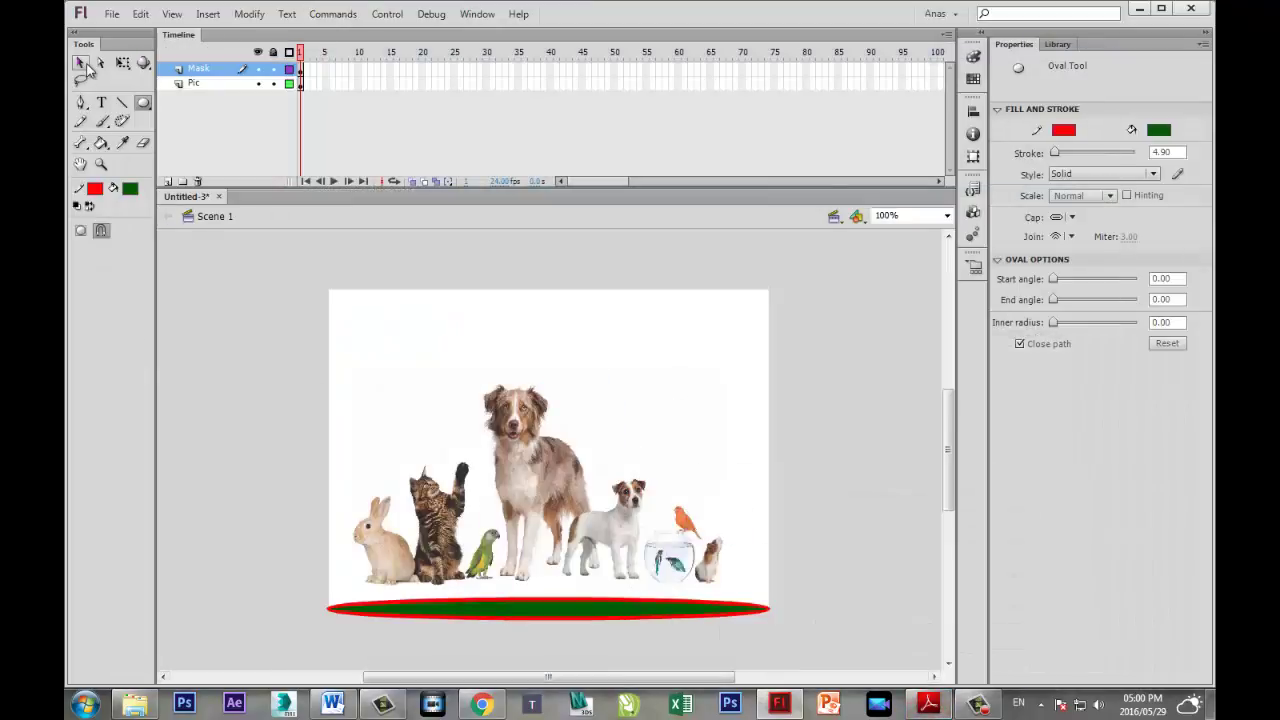
left_click(81, 63)
left_click(520, 610)
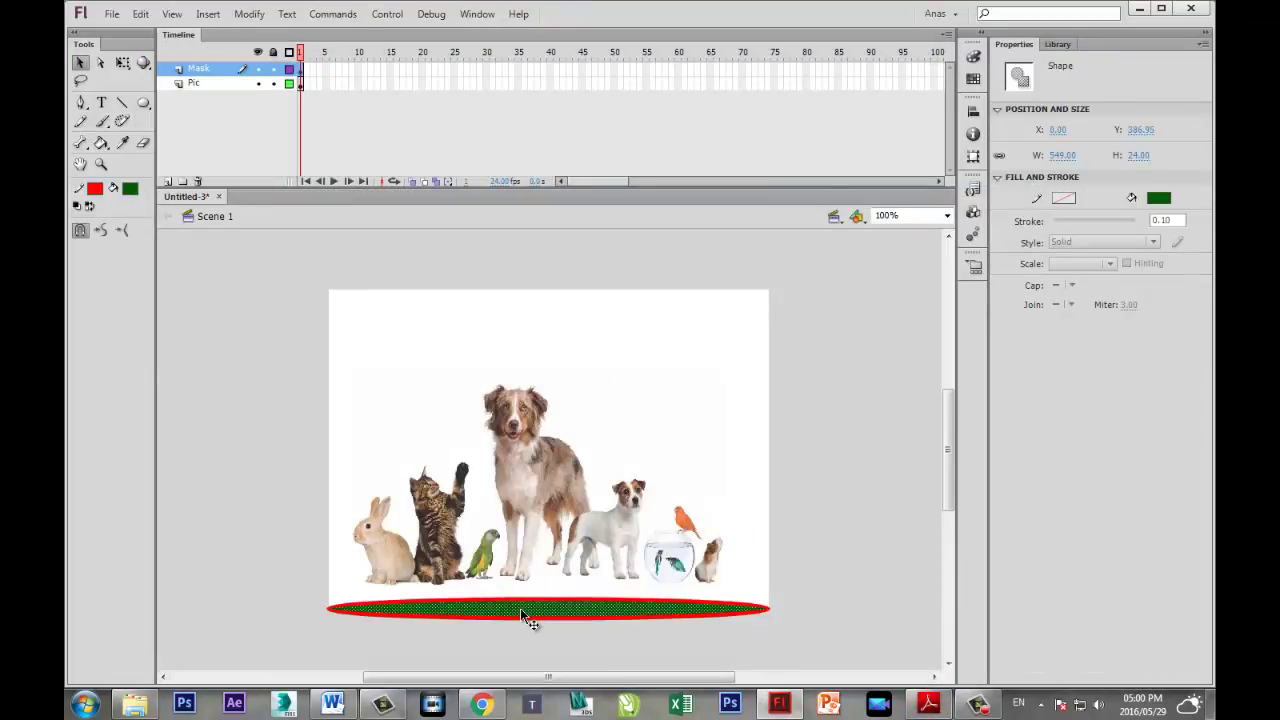
left_click(1160, 198)
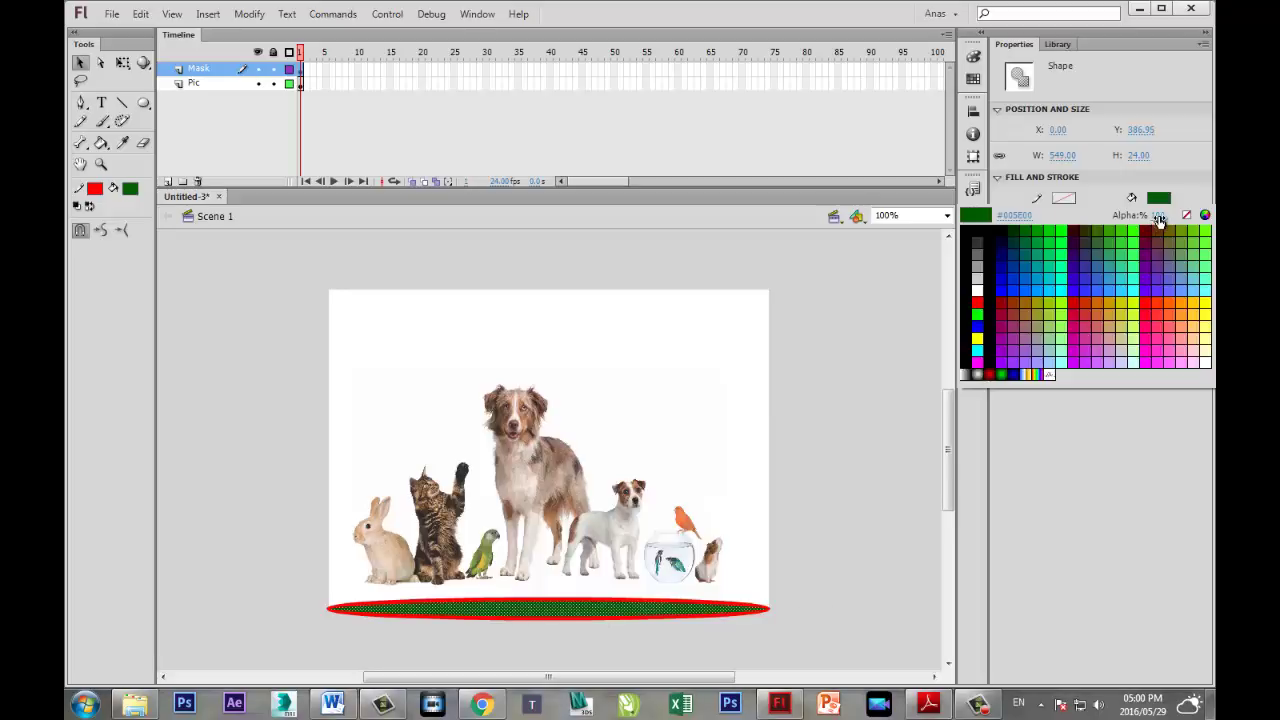
left_click_drag(1165, 218, 1008, 222)
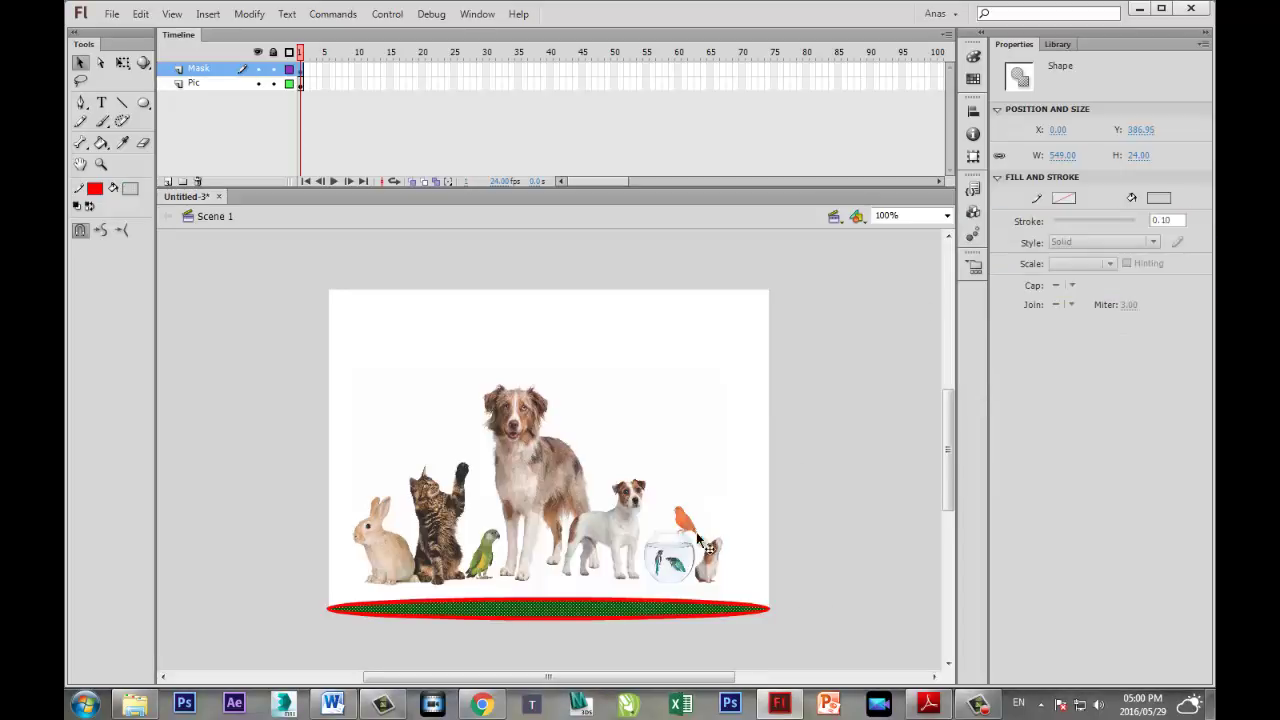
left_click(289, 586)
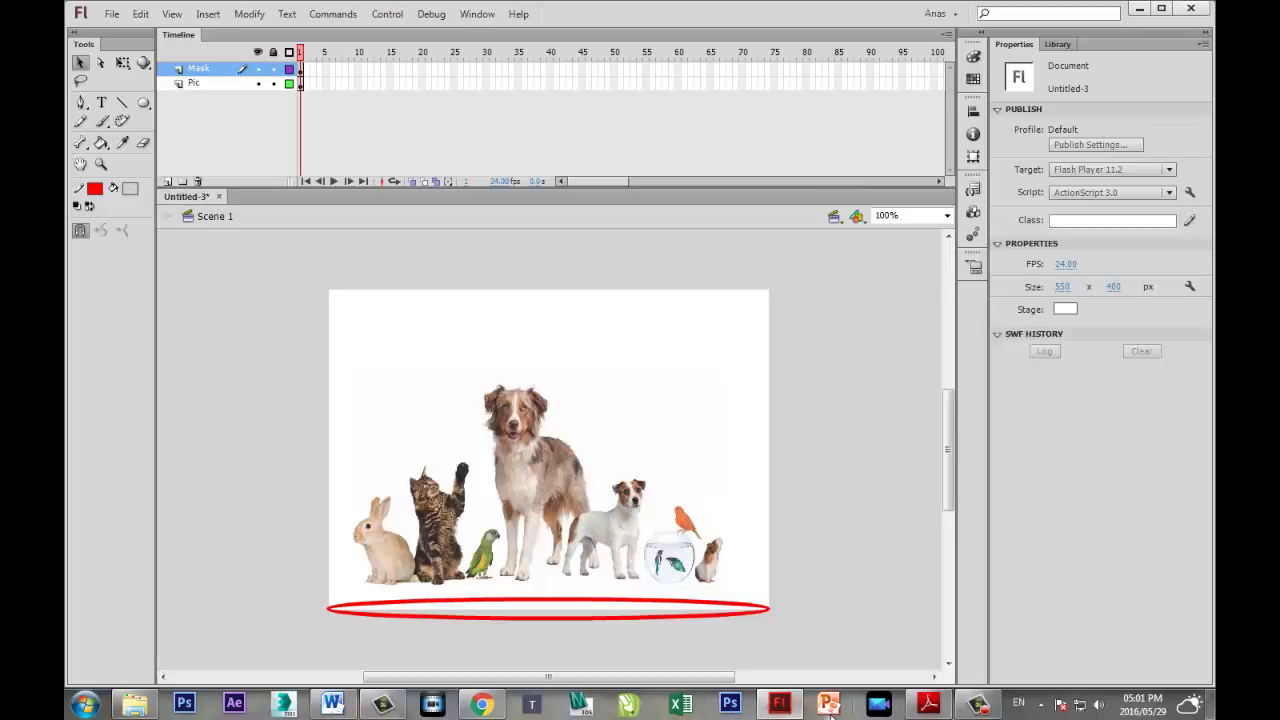
Check the PDF instructions and insert keyframes at frame 90 on both the Mask and Pic layers.
key("alt+Tab")
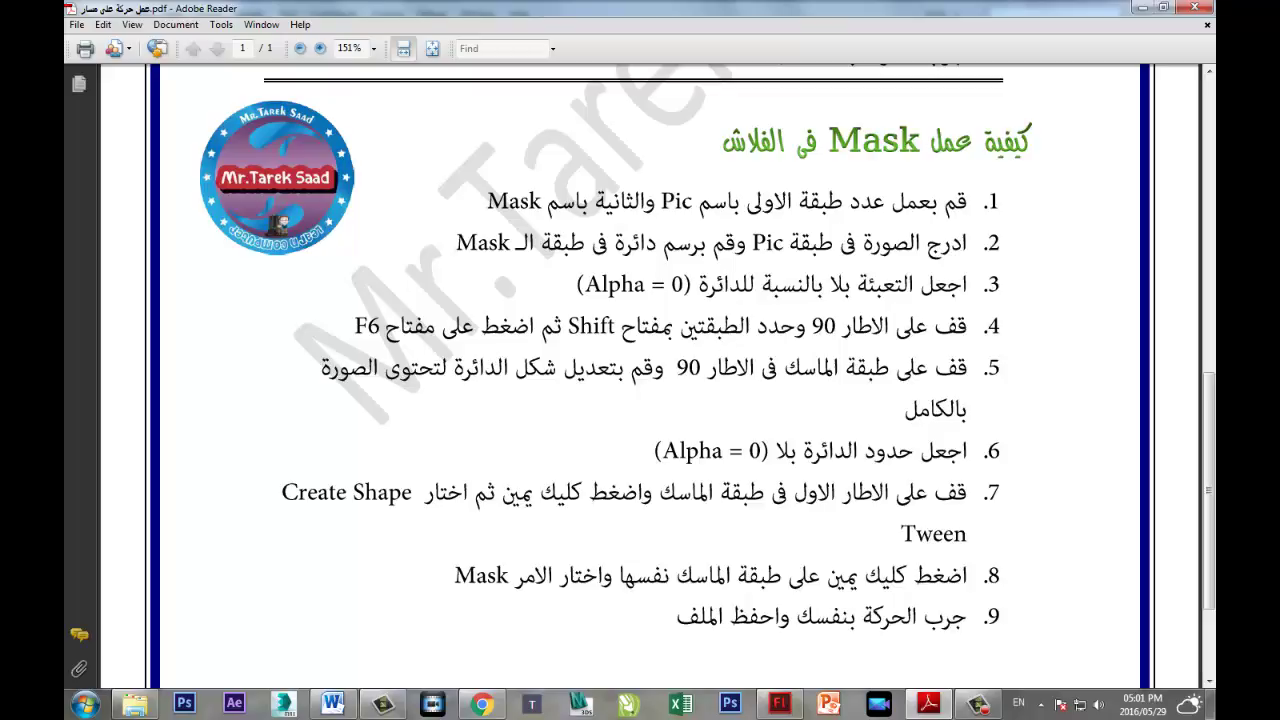
left_click(779, 704)
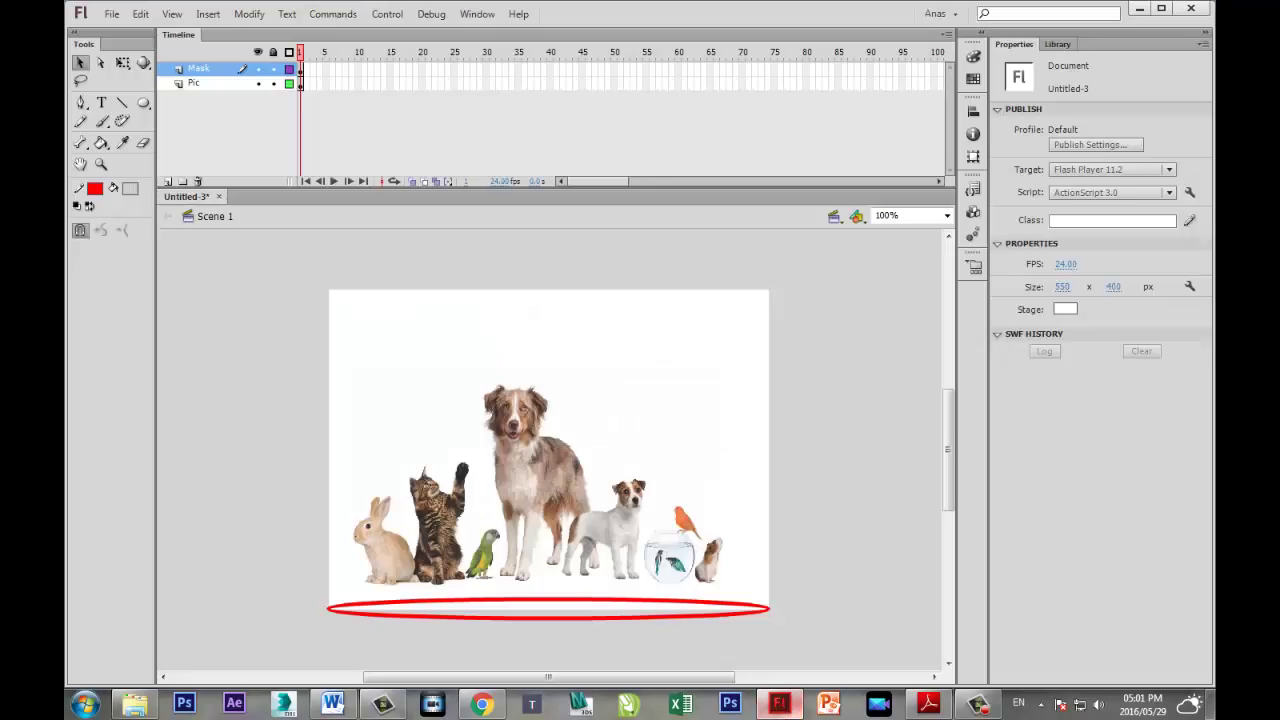
left_click(870, 70)
left_click(870, 84)
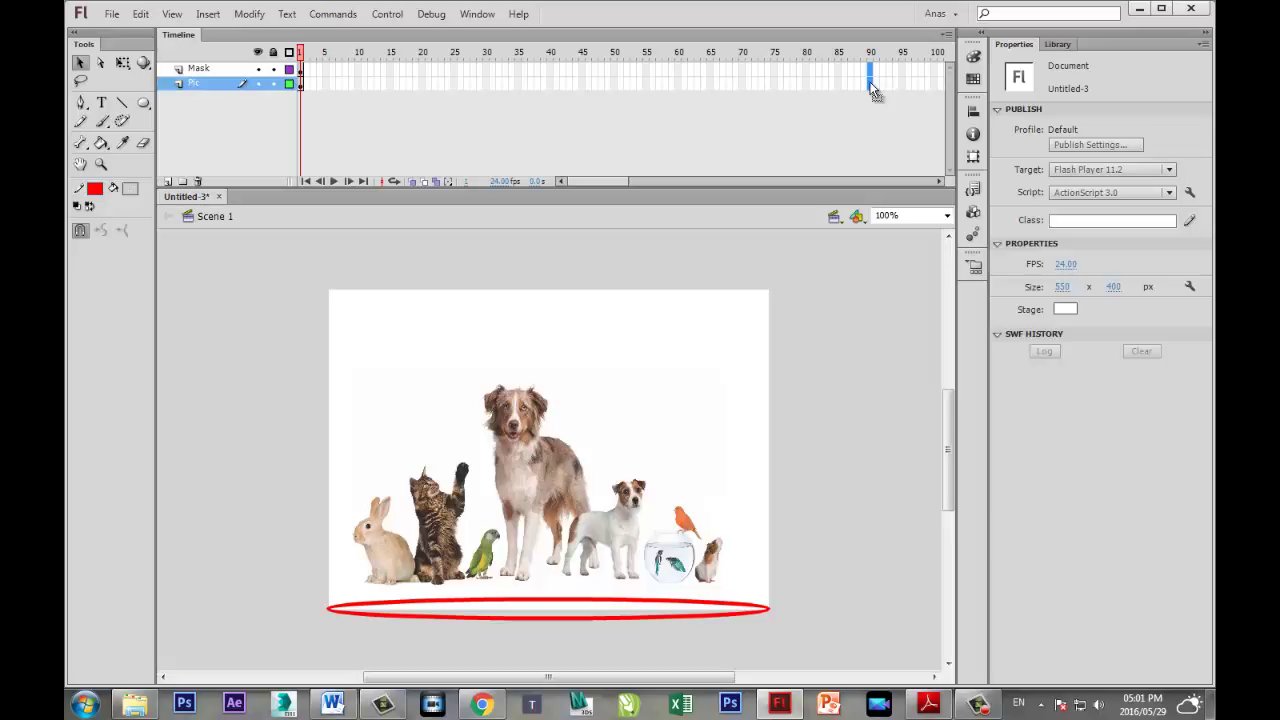
key("F5")
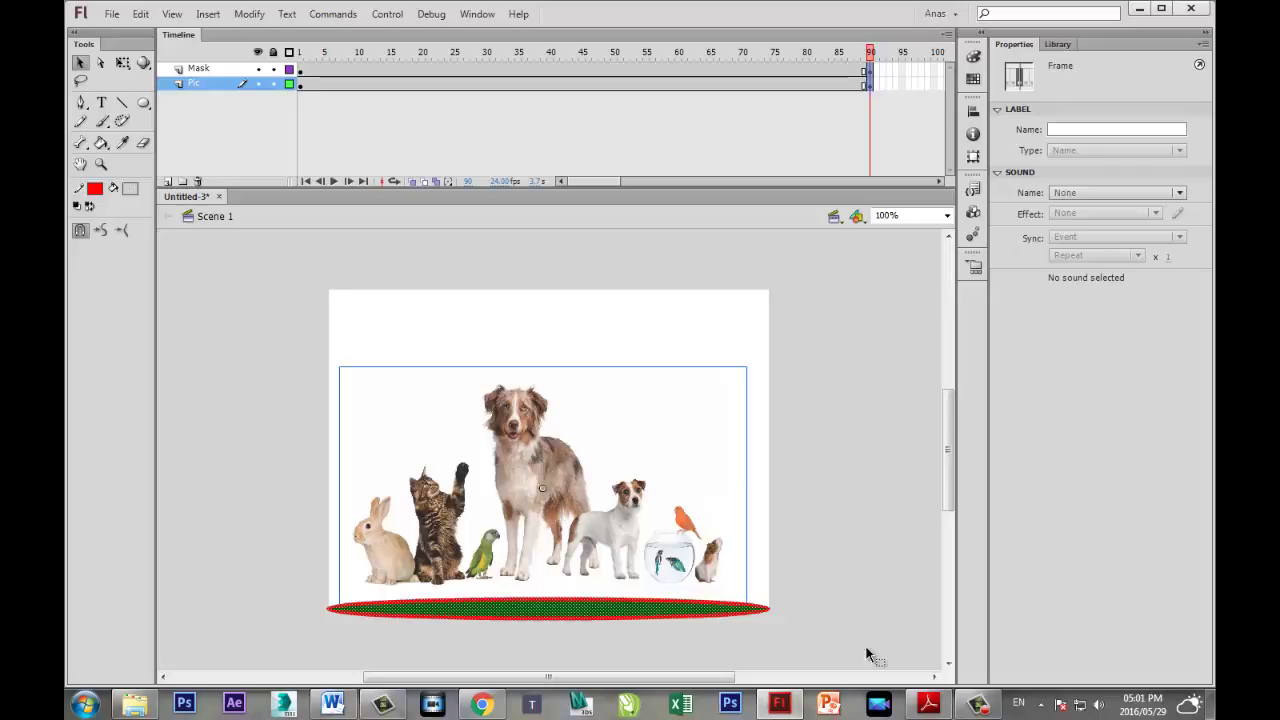
Check the PDF instructions and reshape the oval in frame 90 of the Mask layer to about 511 x 315 px, enclosing all the animals.
left_click(928, 704)
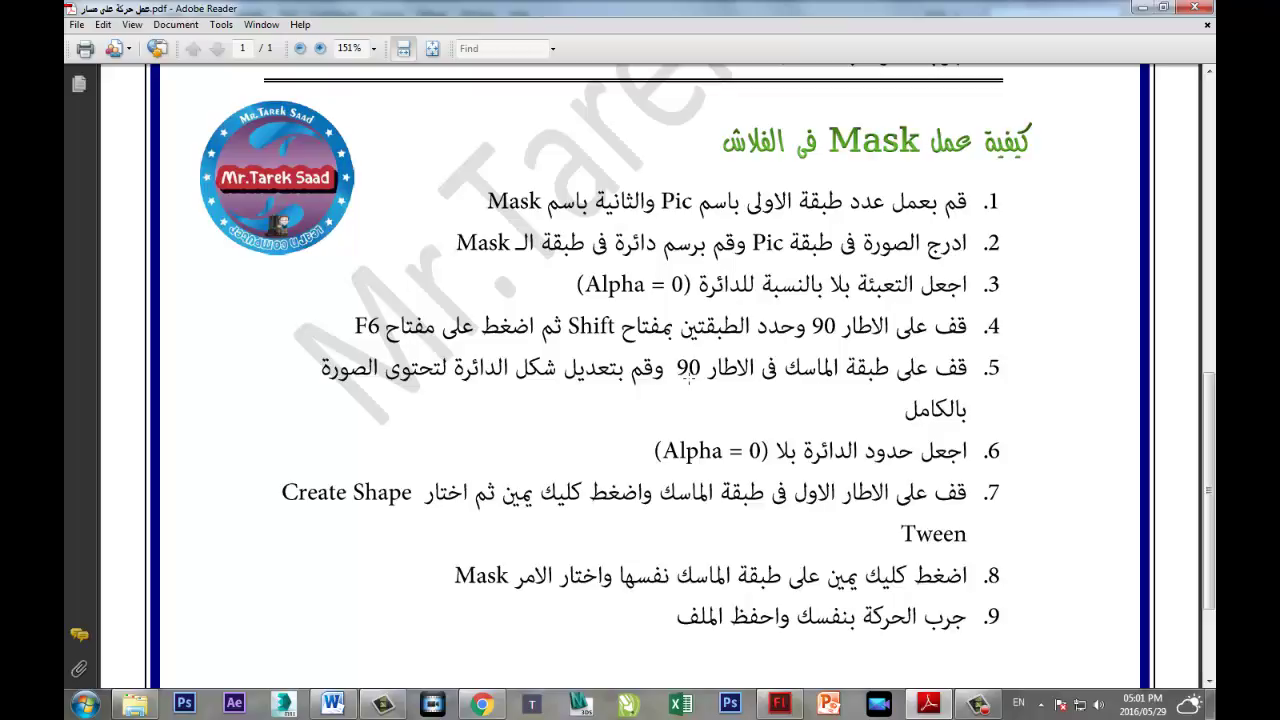
left_click(780, 704)
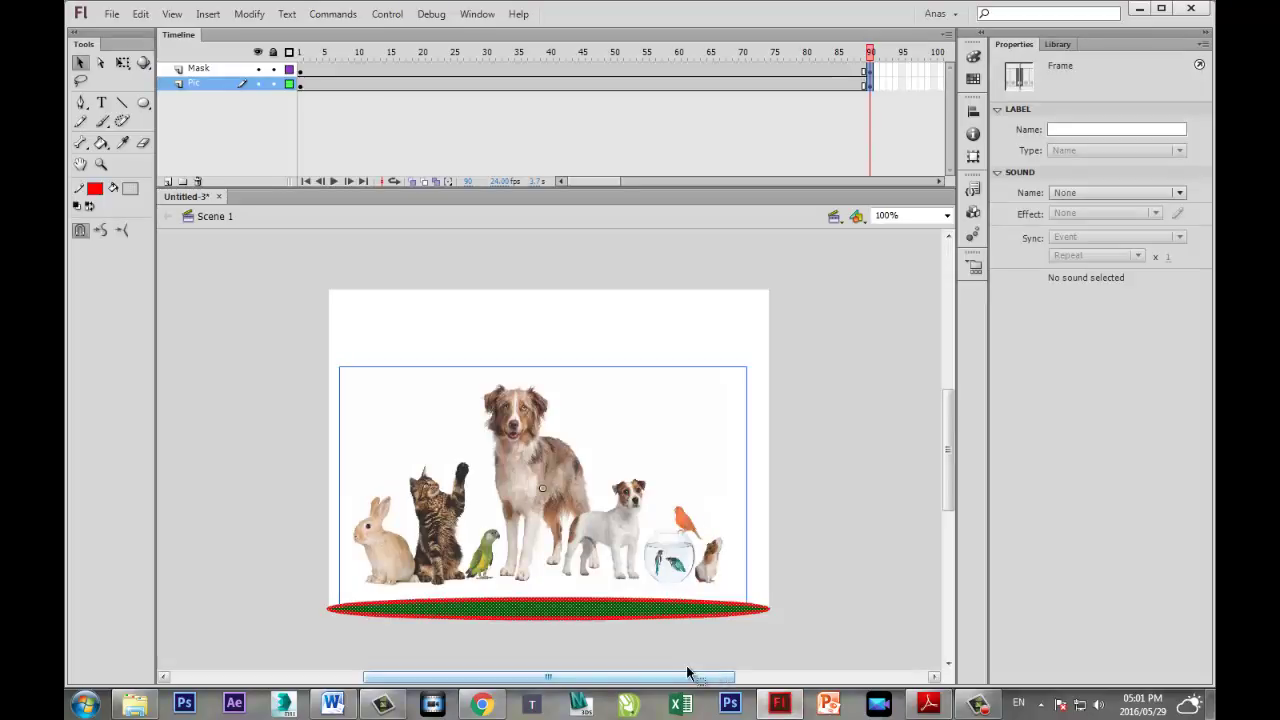
left_click(301, 71)
left_click(869, 71)
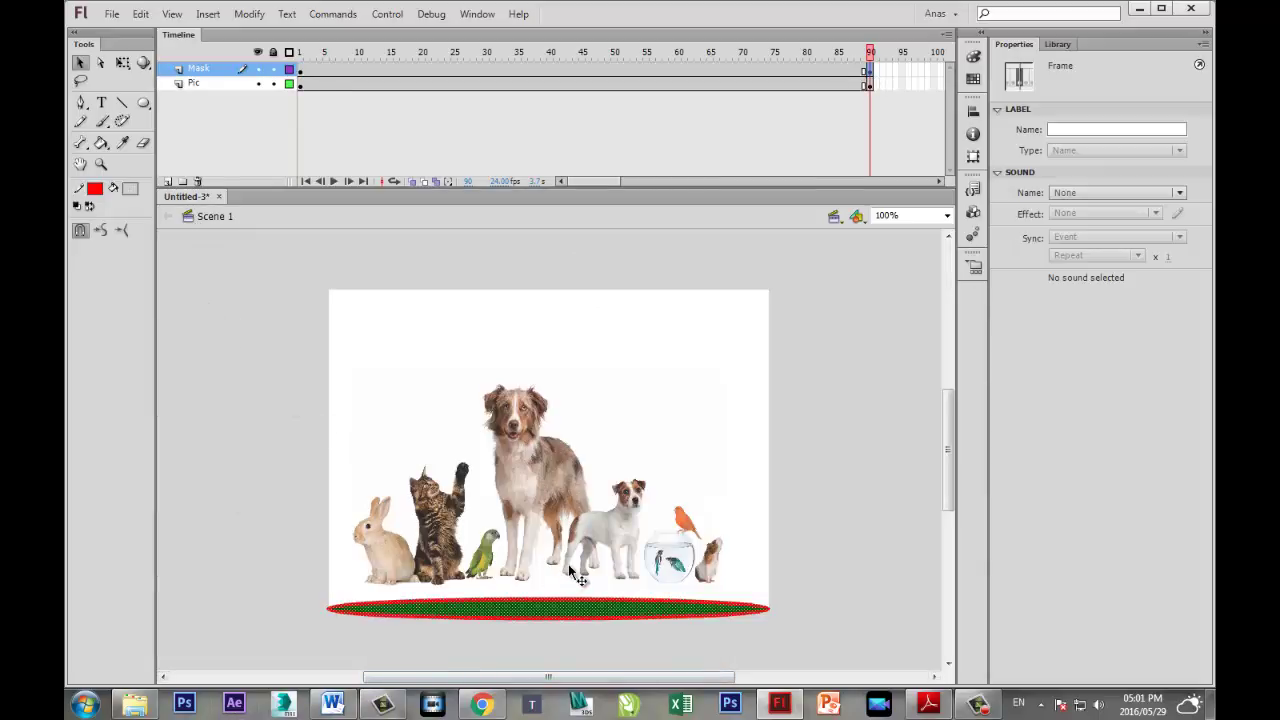
left_click(311, 553)
mouse_move(371, 608)
left_mouse_down()
mouse_move(384, 583)
mouse_move(375, 492)
left_mouse_up()
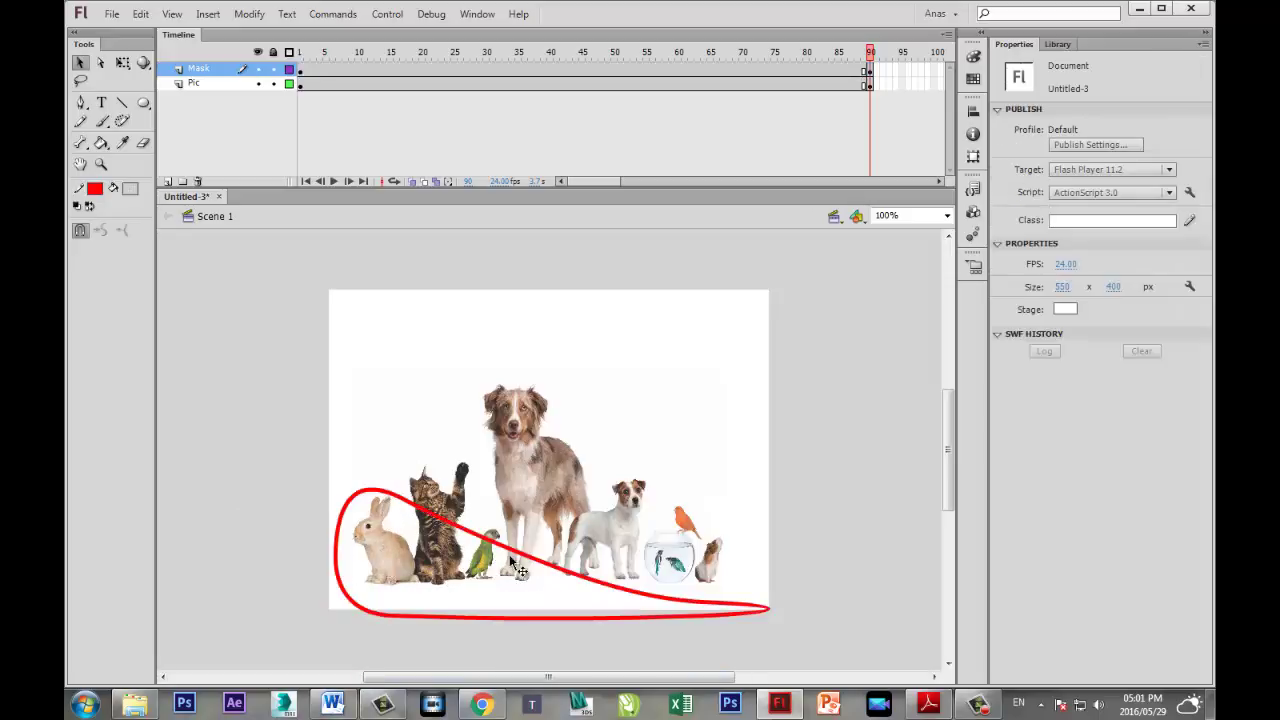
mouse_move(709, 603)
left_mouse_down()
mouse_move(766, 529)
mouse_move(680, 466)
left_mouse_up()
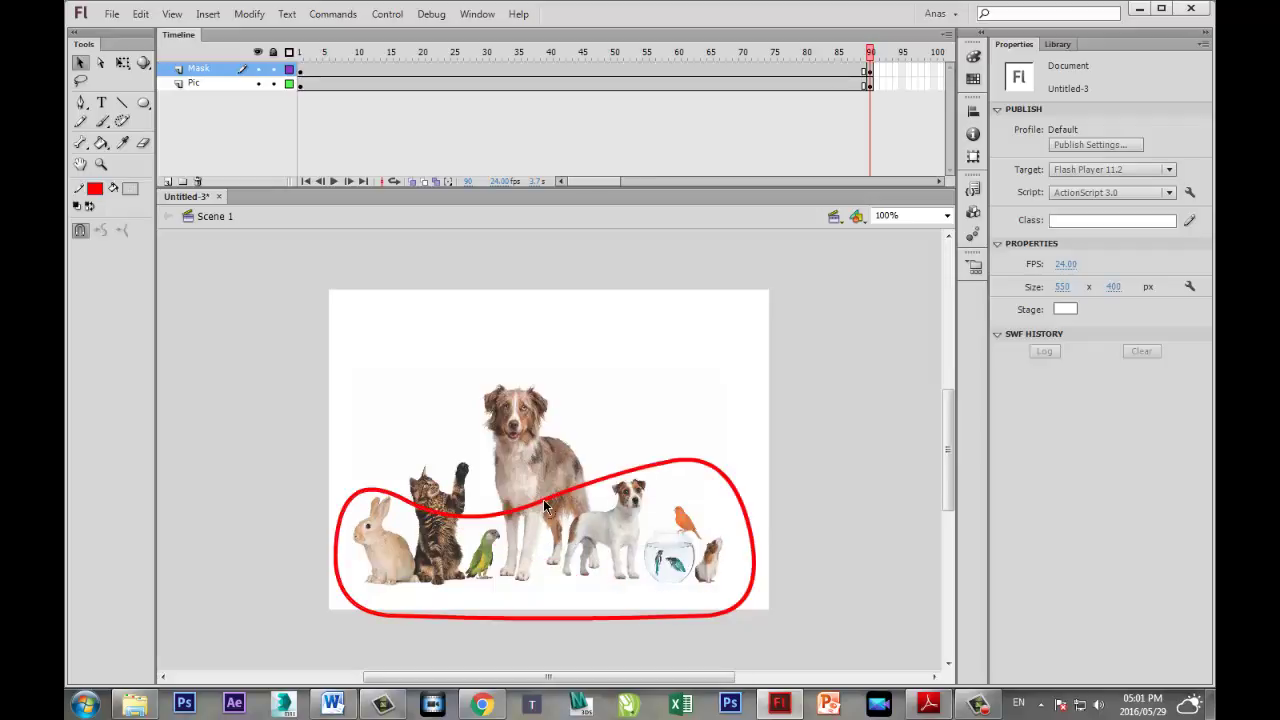
left_click_drag(543, 499, 507, 375)
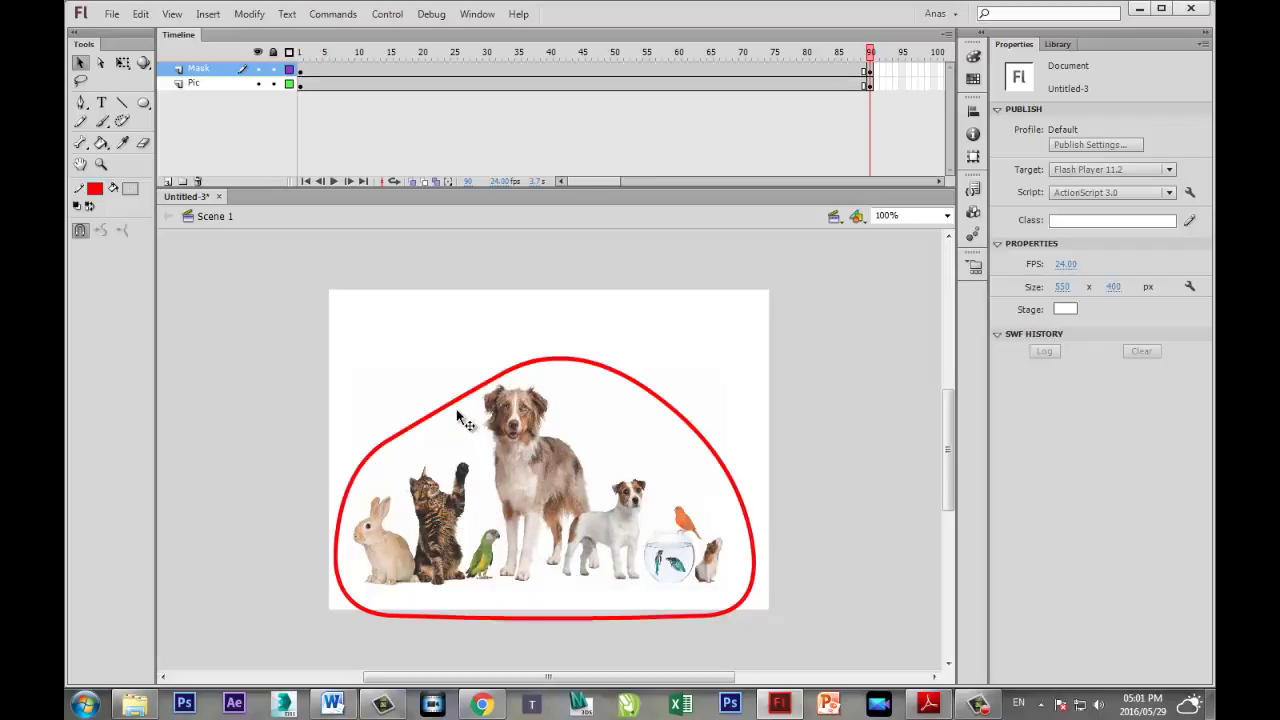
left_click_drag(437, 421, 440, 420)
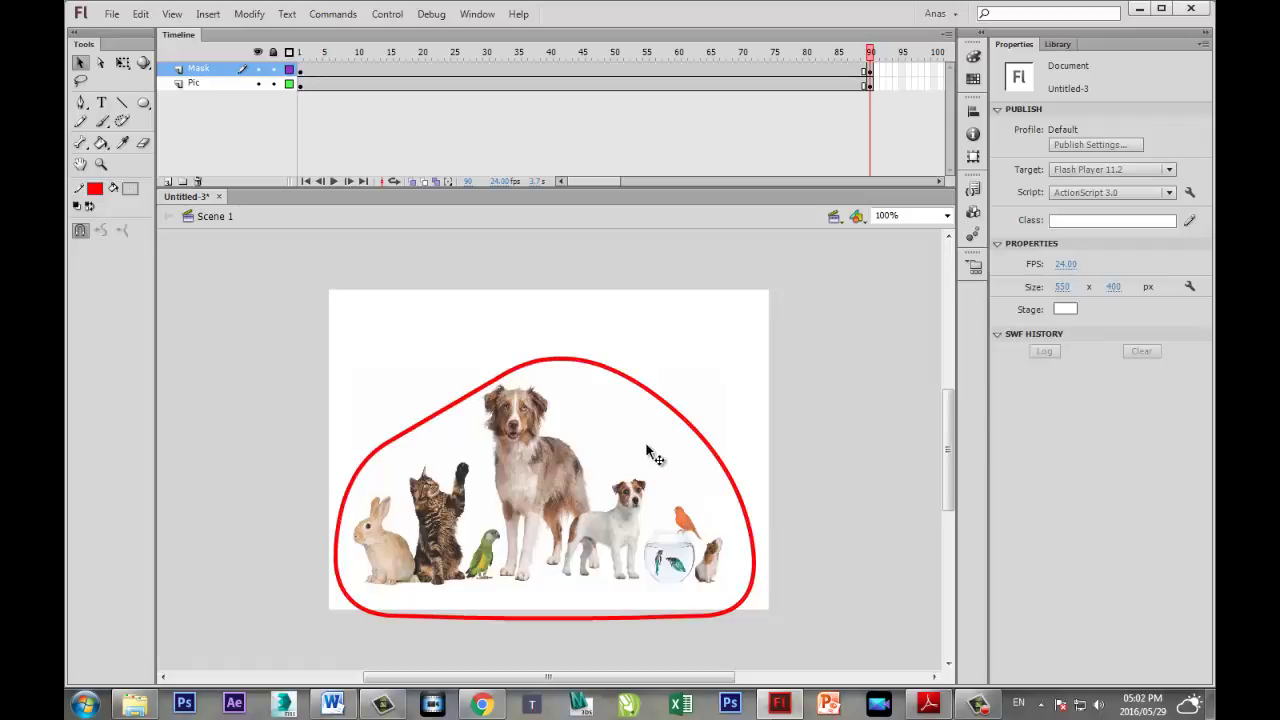
left_click_drag(680, 420, 652, 433)
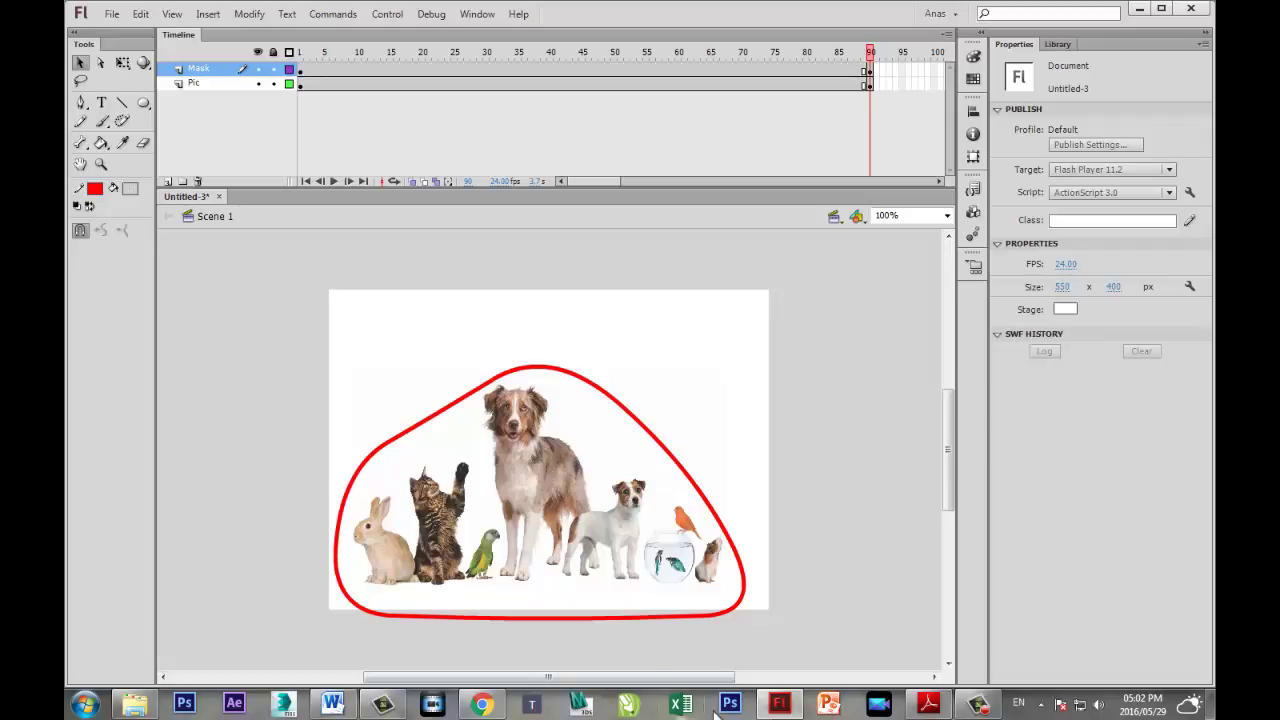
Check the PDF instructions and set the alpha of the reshaped oval's red outline to 0% in frame 90.
left_click(920, 706)
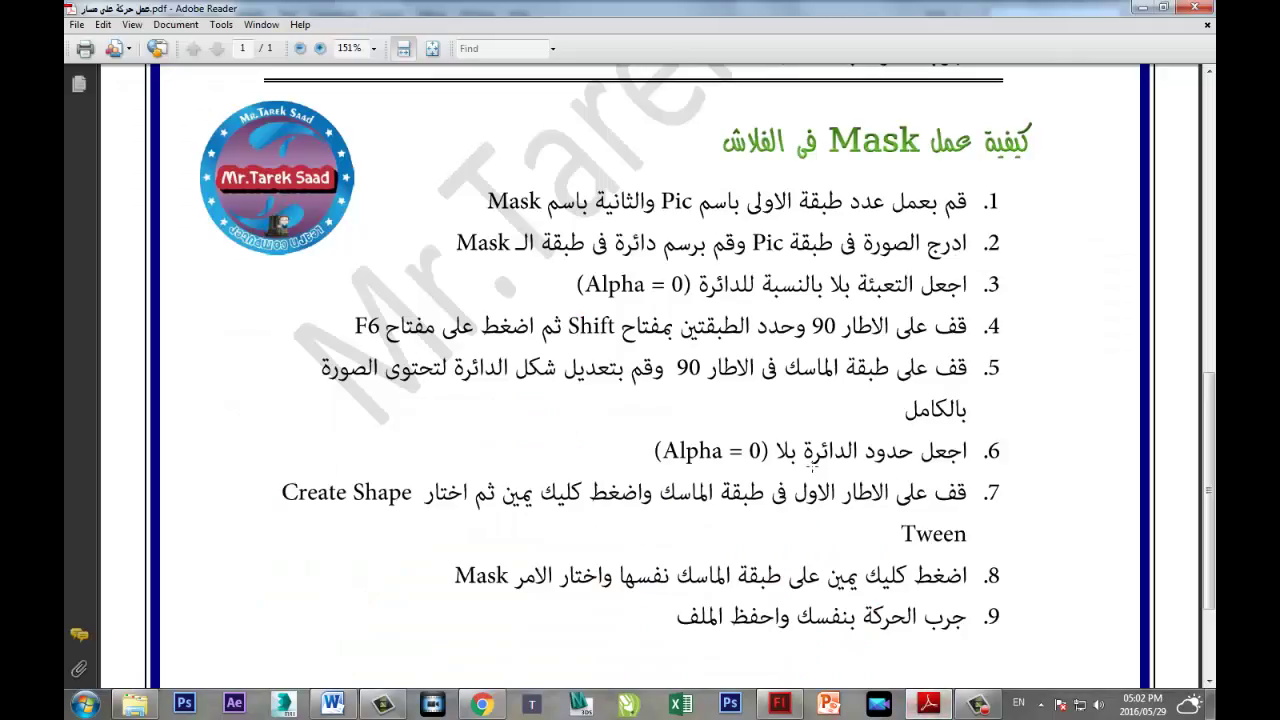
left_click(925, 706)
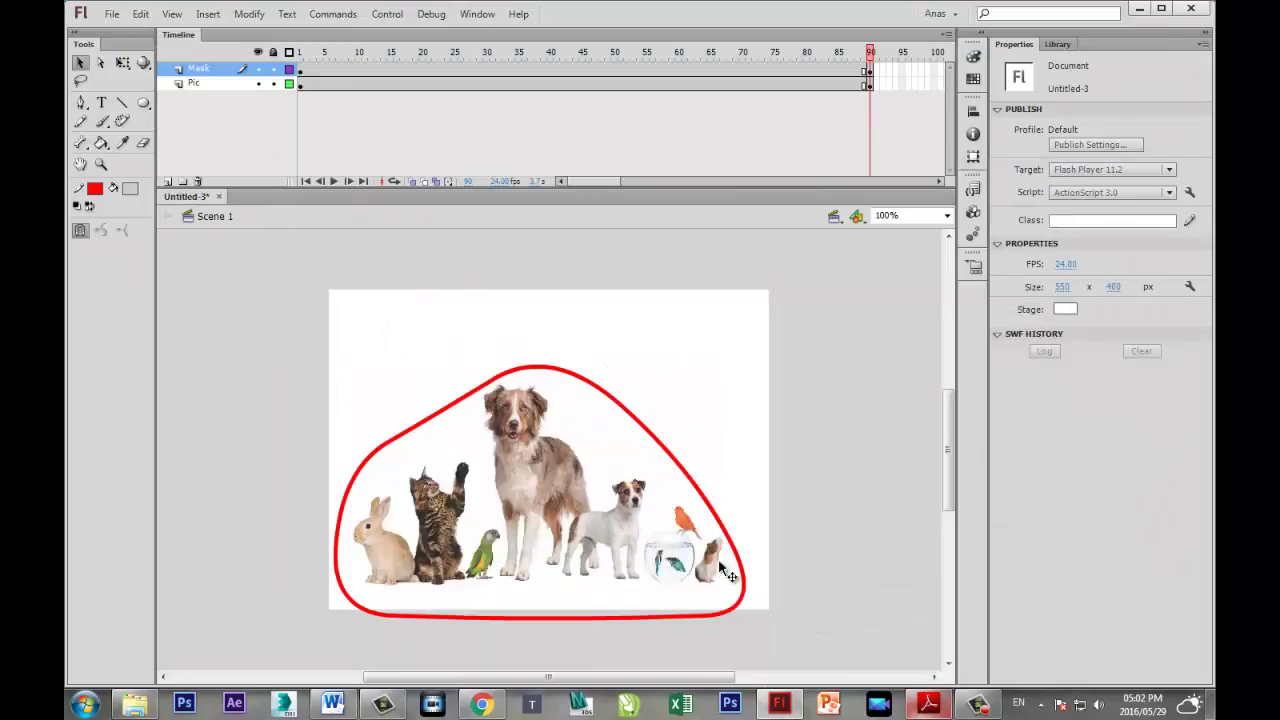
left_click(720, 616)
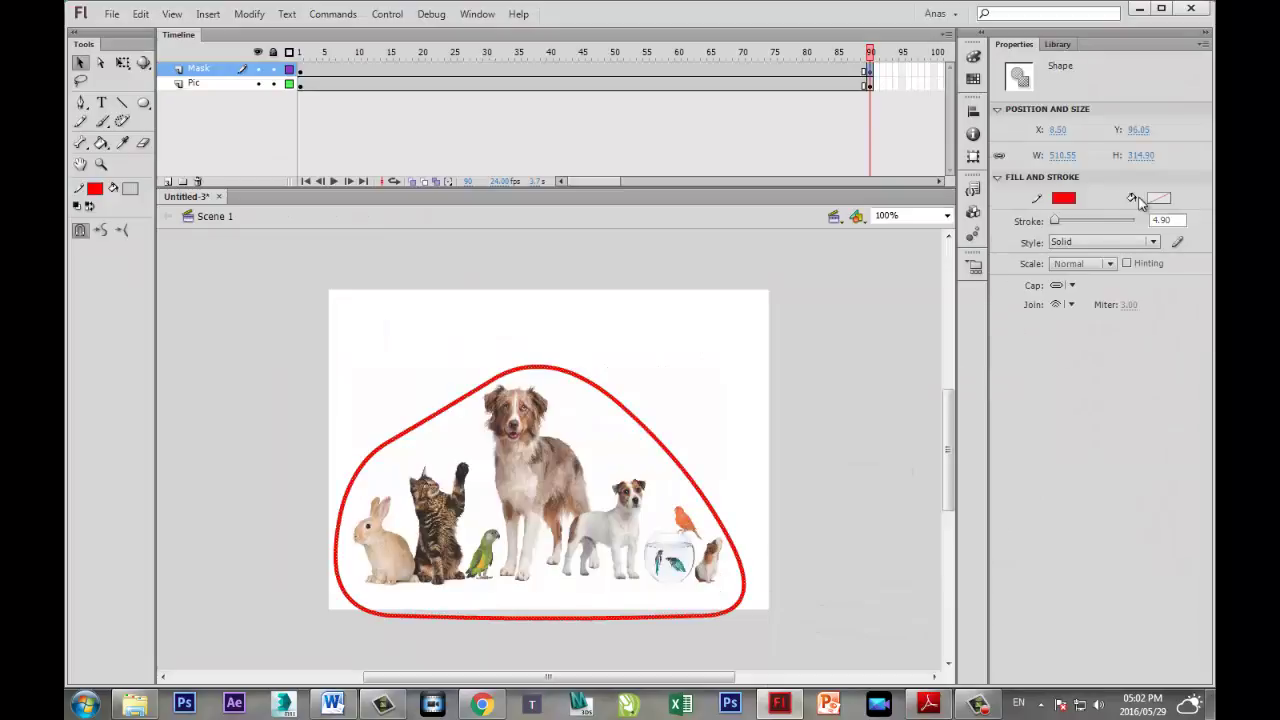
left_click(1064, 199)
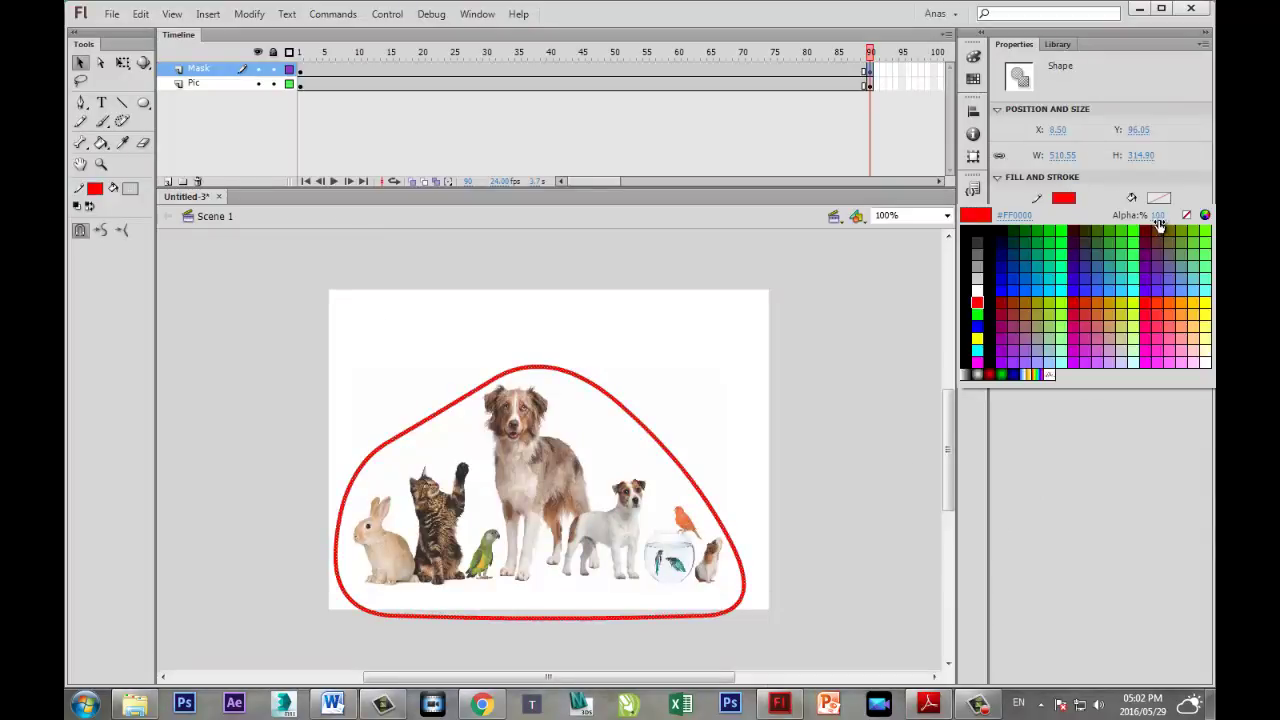
left_click(800, 398)
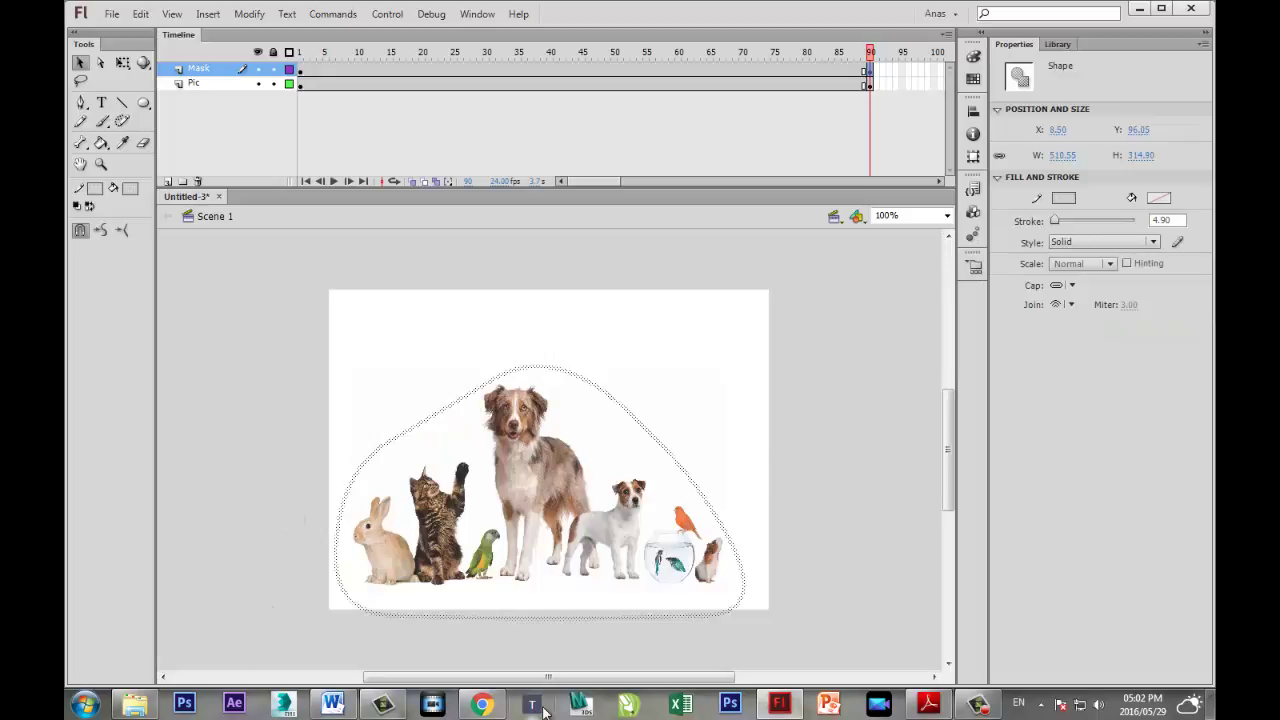
Check the PDF instructions and create a shape tween from frame 1 of the Mask layer.
left_click(934, 545)
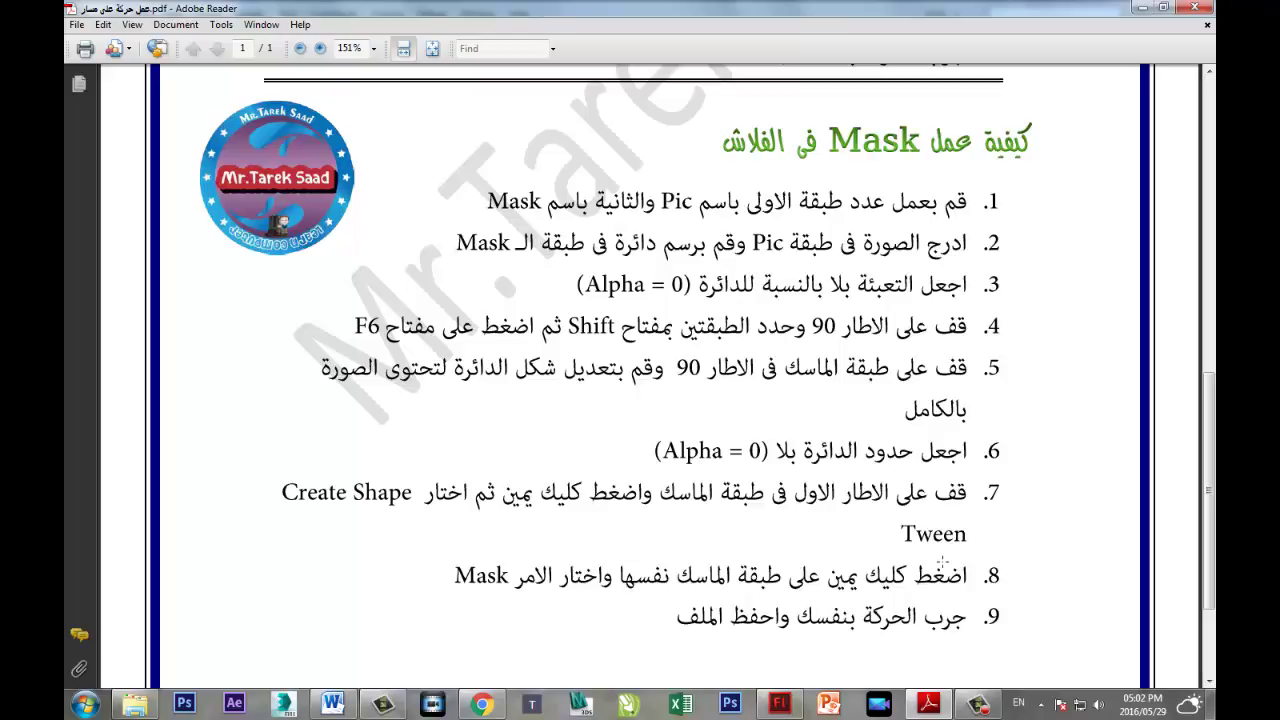
left_click(781, 705)
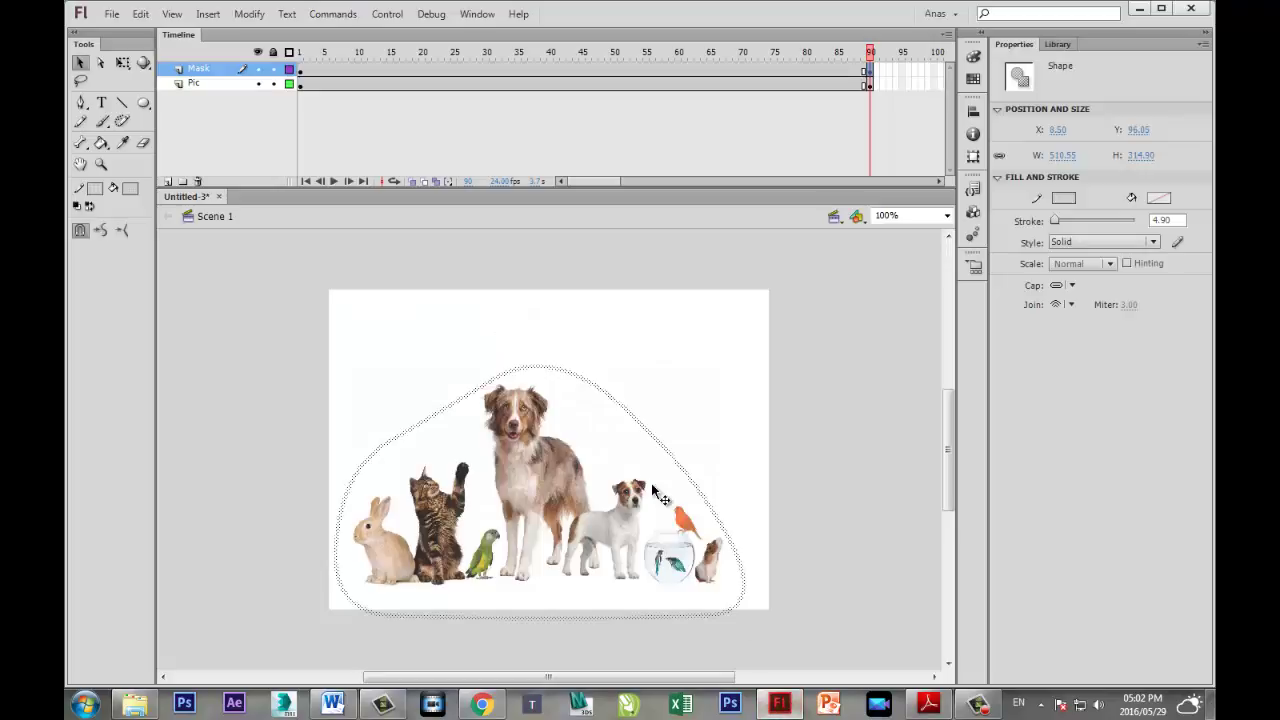
left_click(300, 73)
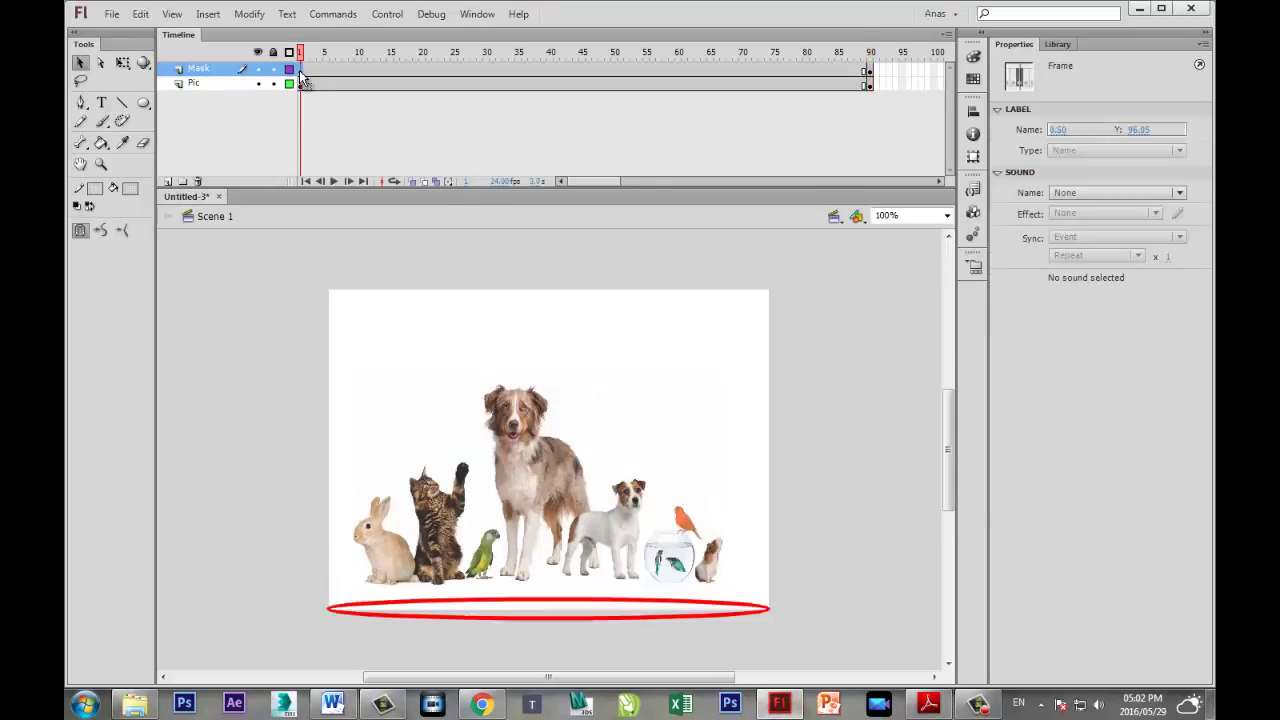
right_click(301, 77)
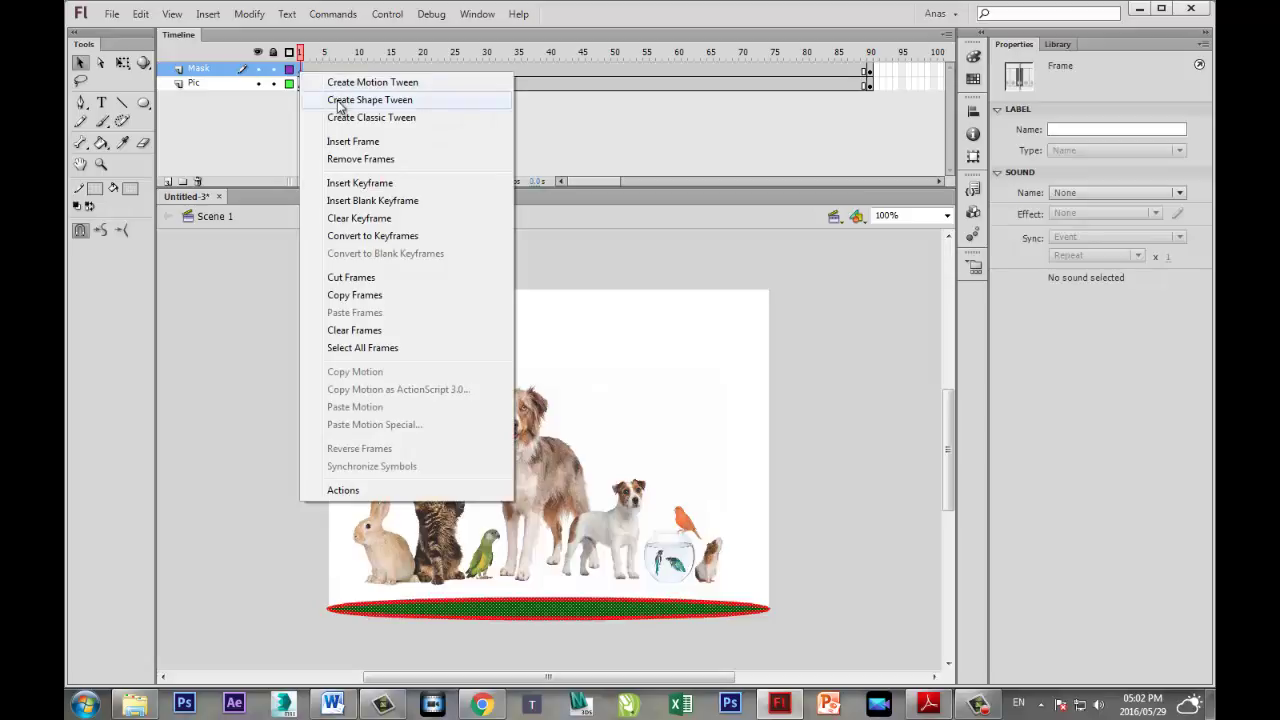
left_click(339, 101)
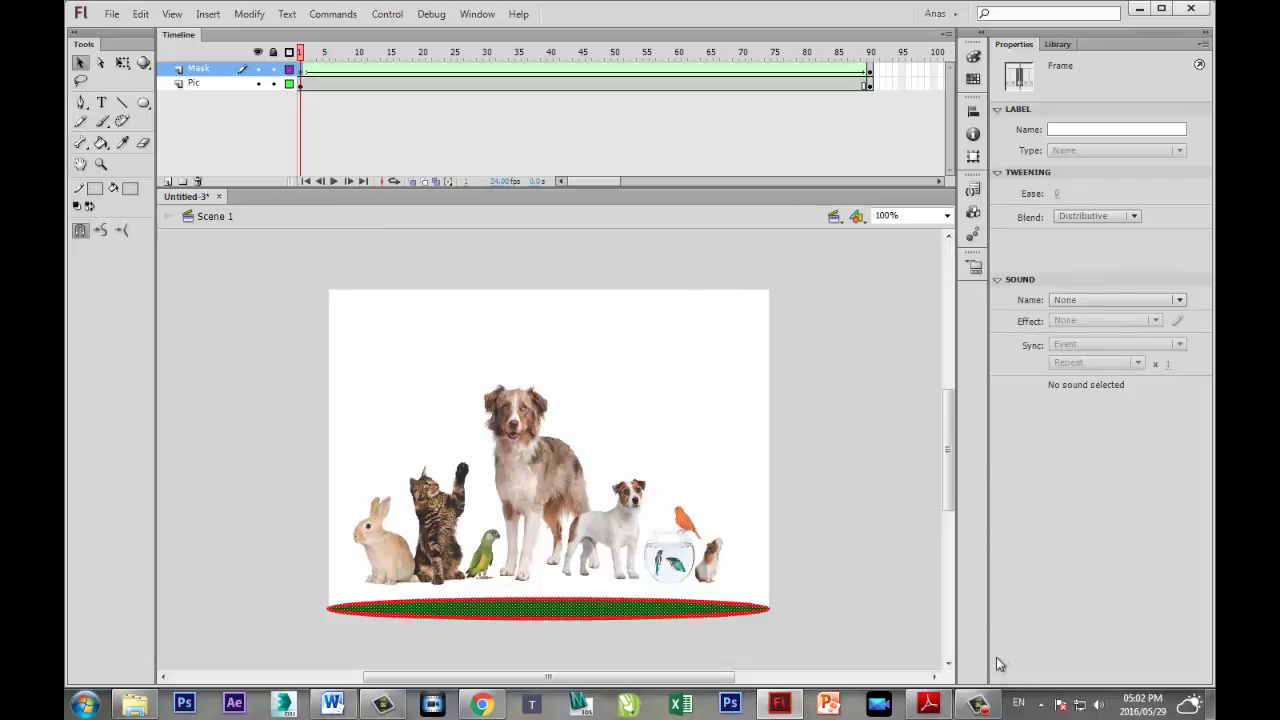
Turn the Mask layer into a mask over the Pic layer as the PDF instructs, and test the movie.
left_click(930, 704)
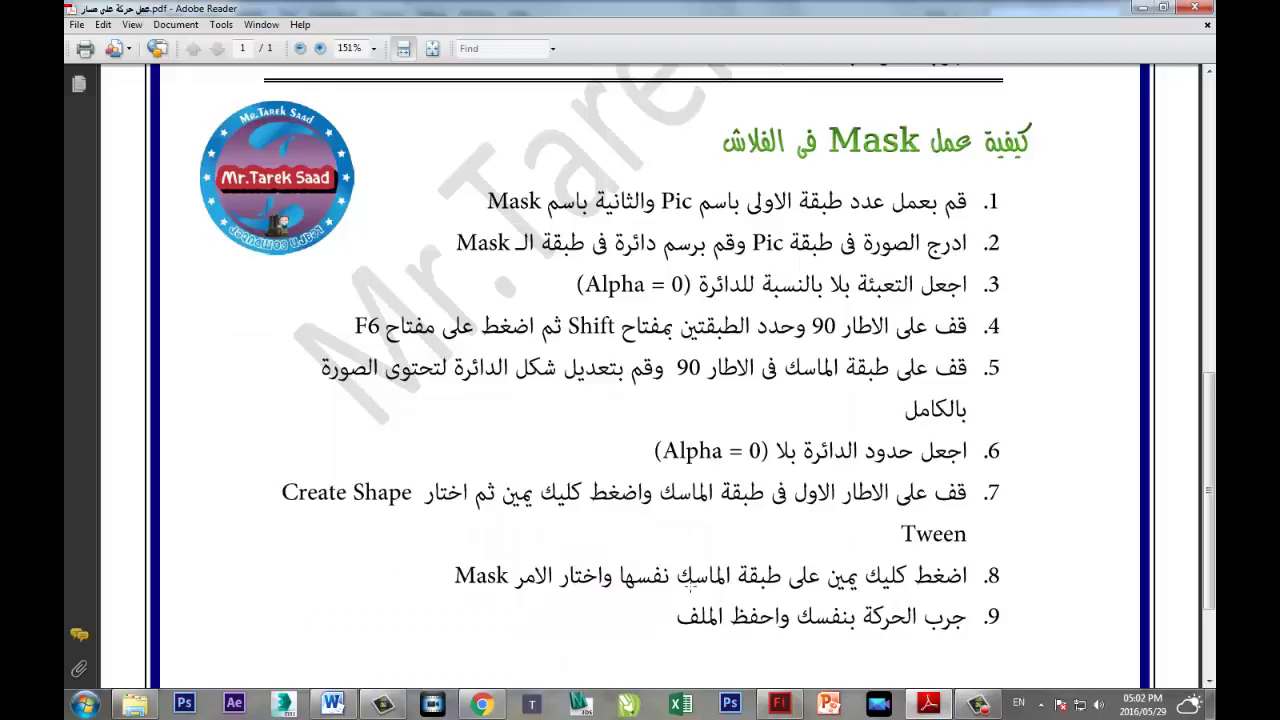
left_click(780, 704)
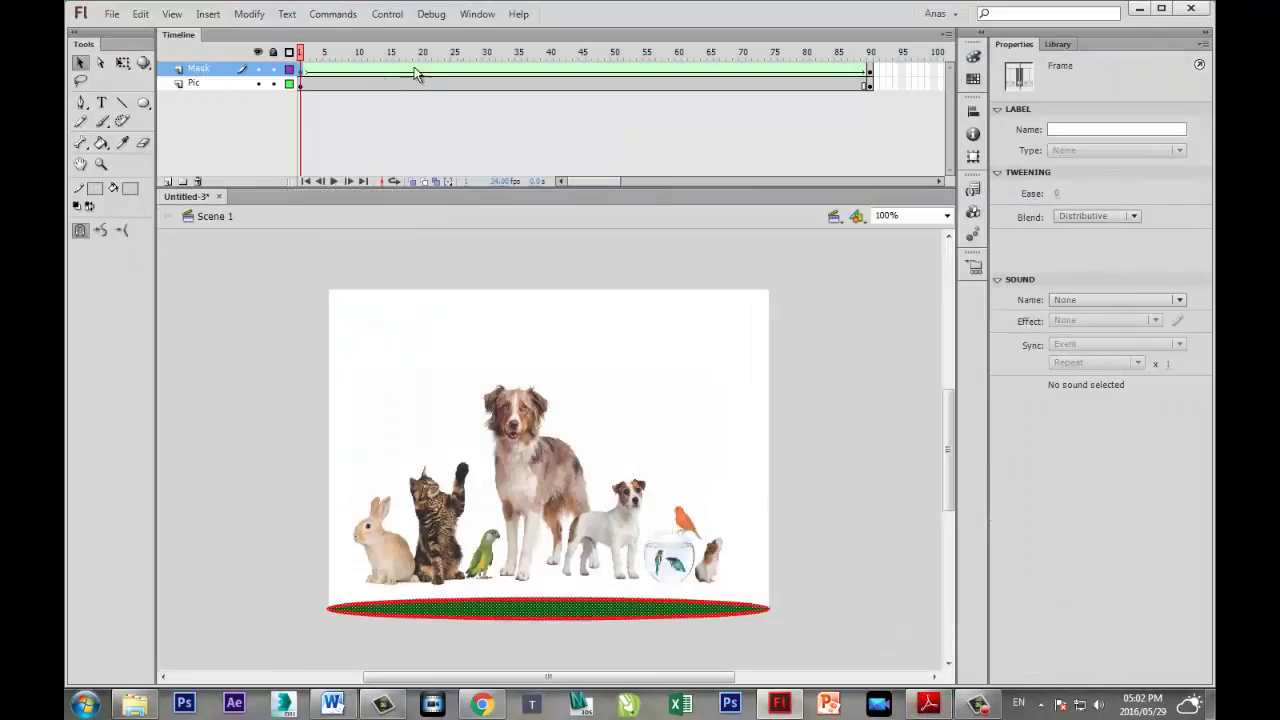
right_click(210, 76)
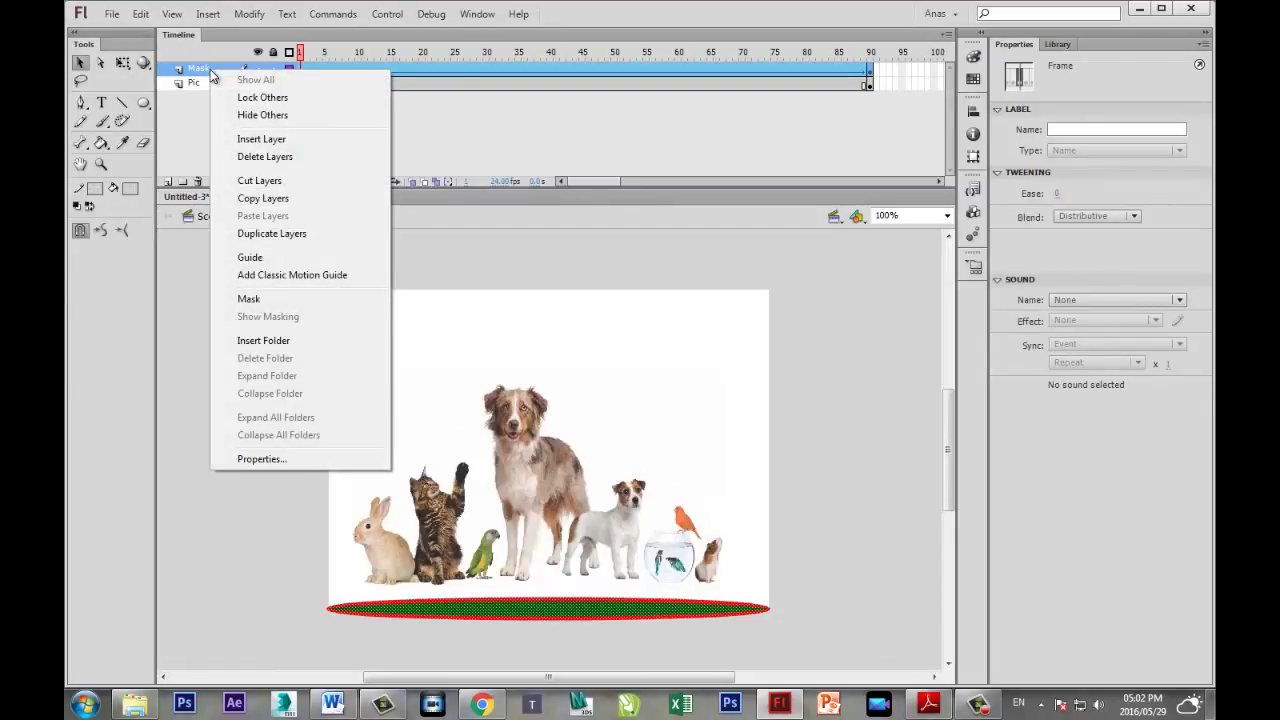
left_click(254, 298)
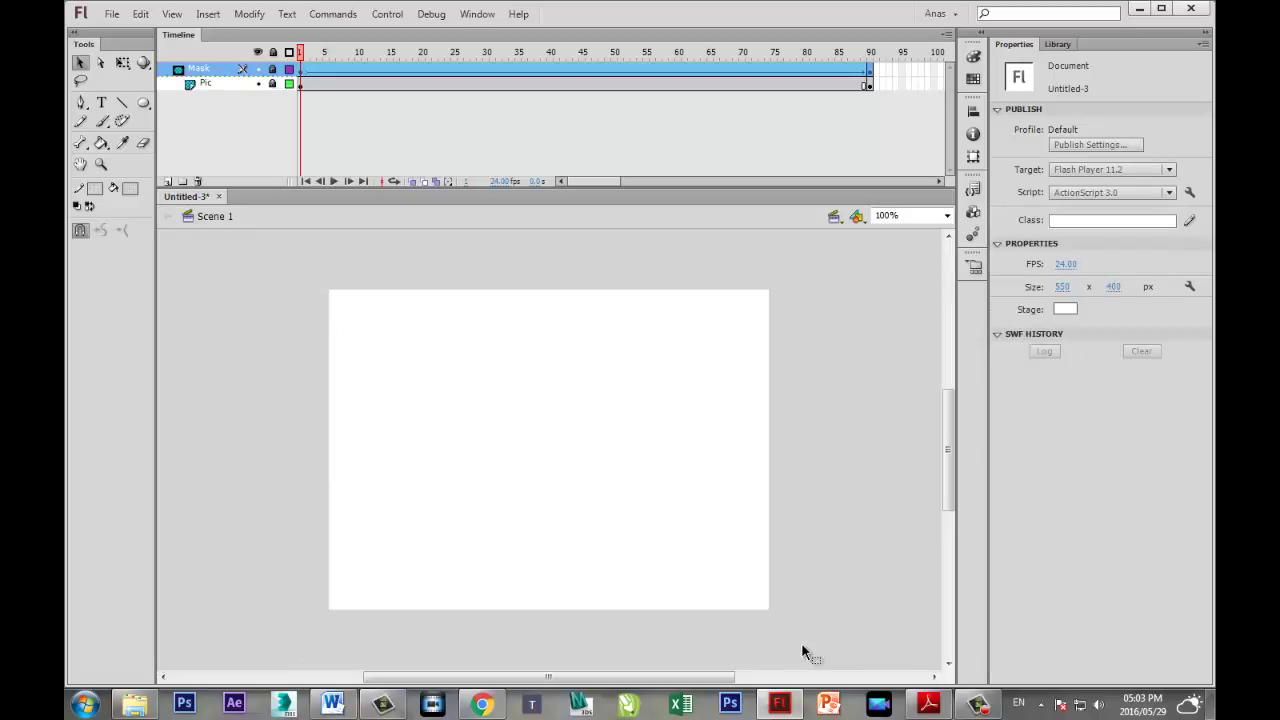
key("ctrl+Return")
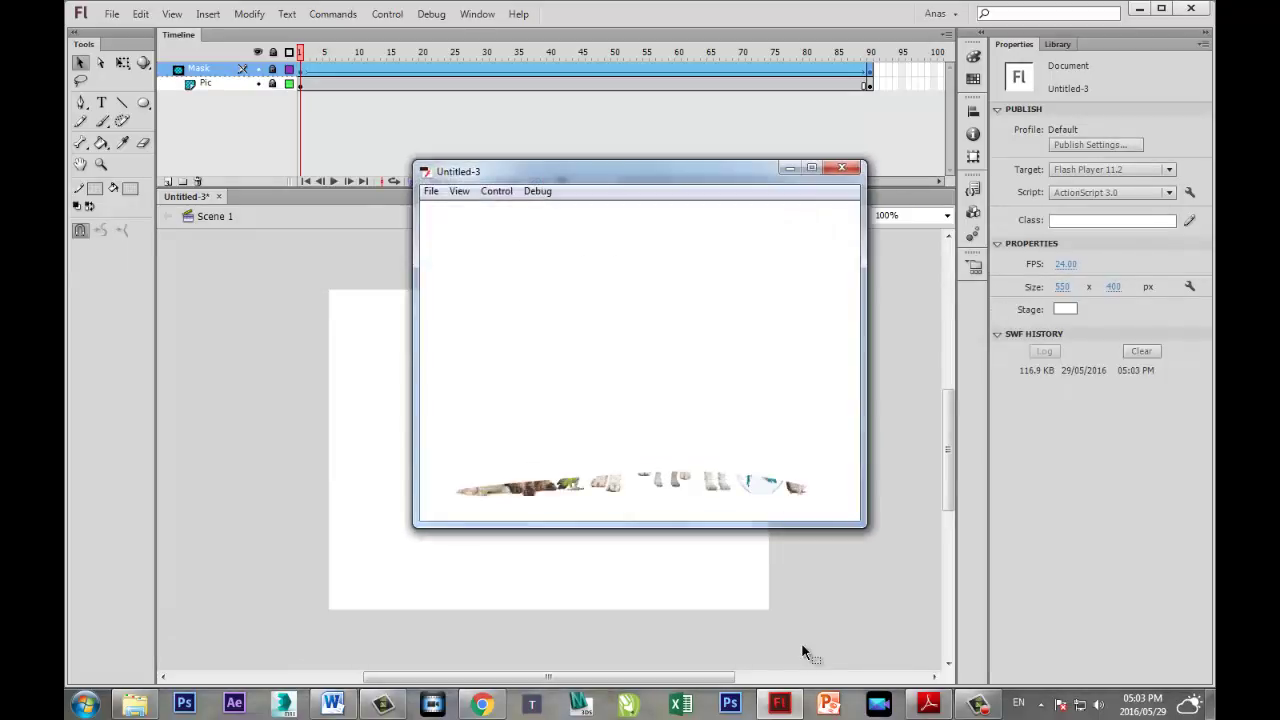